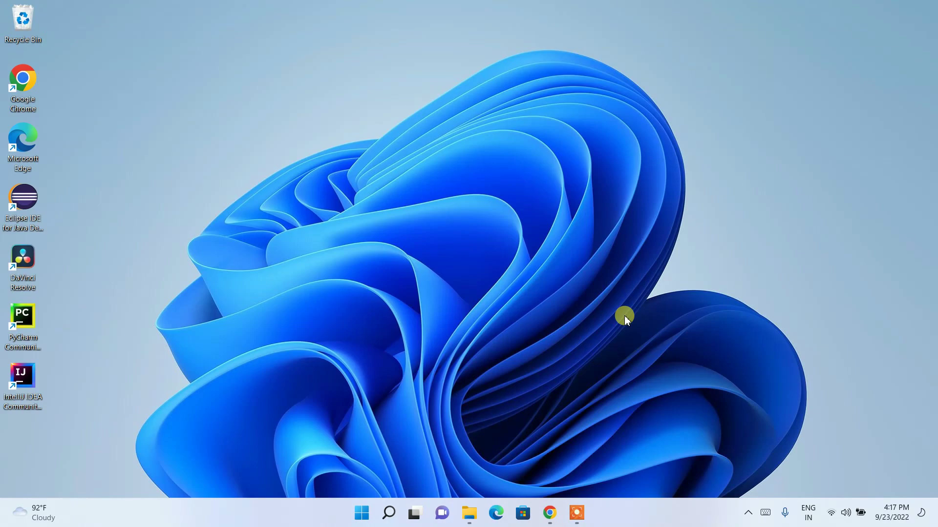
In Chrome, Google 'jdk download' and open the Java Downloads - Oracle result.
left_click(561, 509)
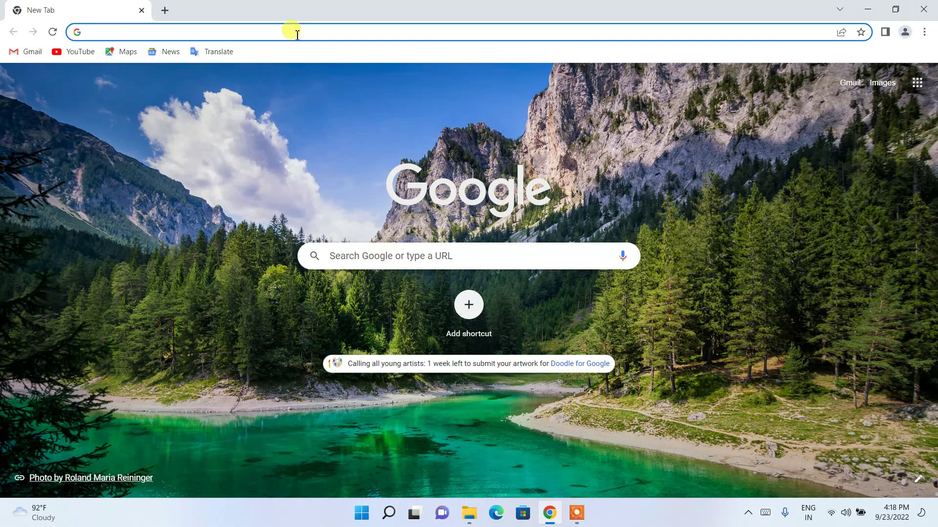
type("jdk do")
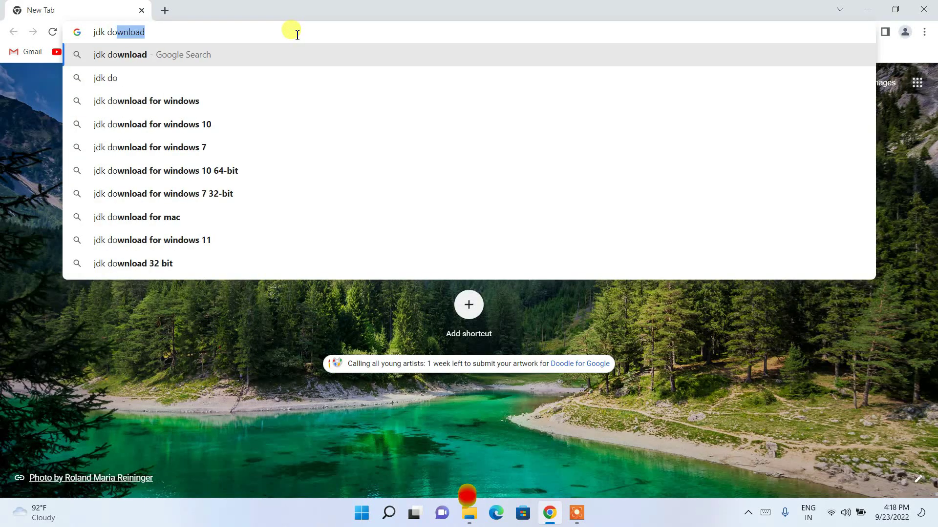
key("Return")
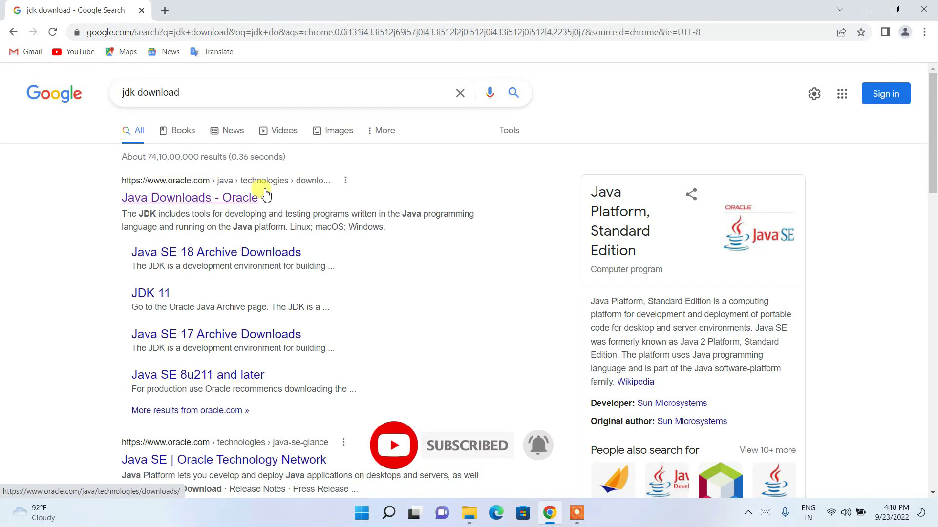
left_click(189, 204)
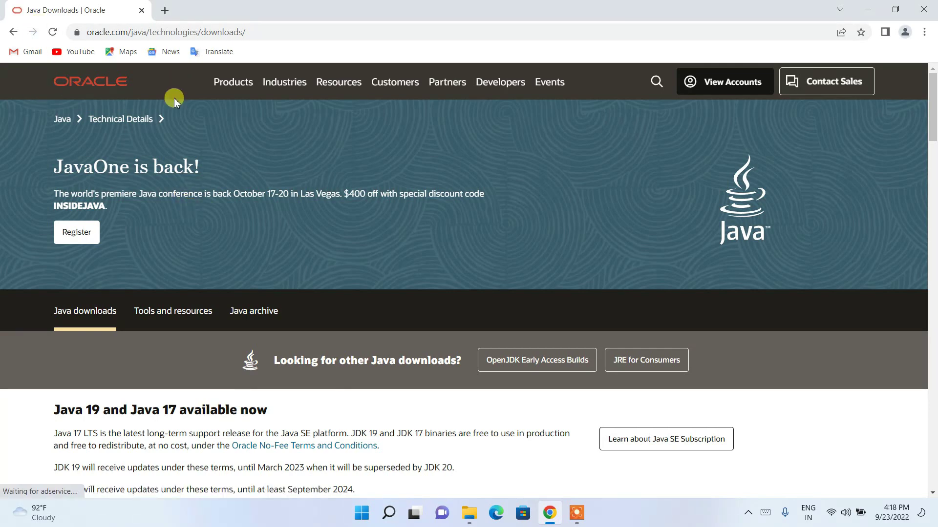
Scroll down the Oracle Java Downloads page, highlighting heading text along the way.
scroll(202, 124, "down", 1)
left_click_drag(62, 109, 183, 109)
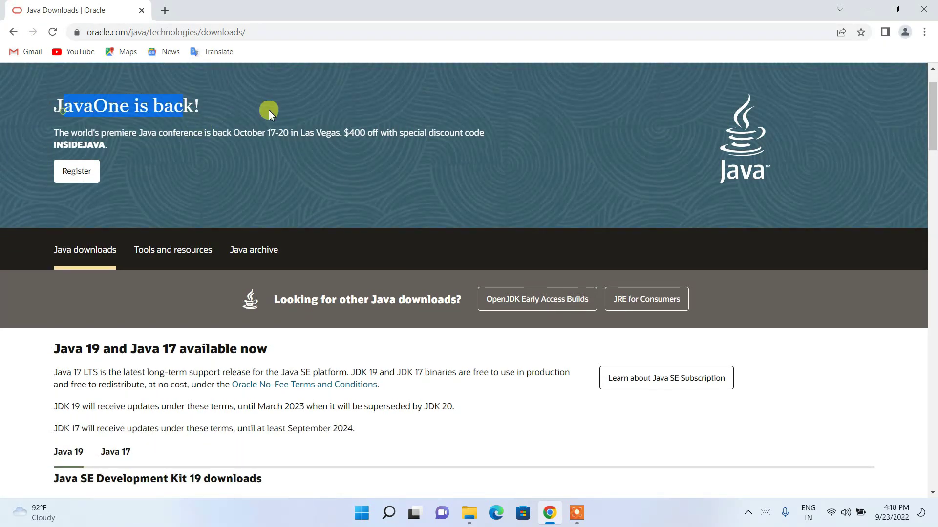
scroll(269, 112, "down", 2)
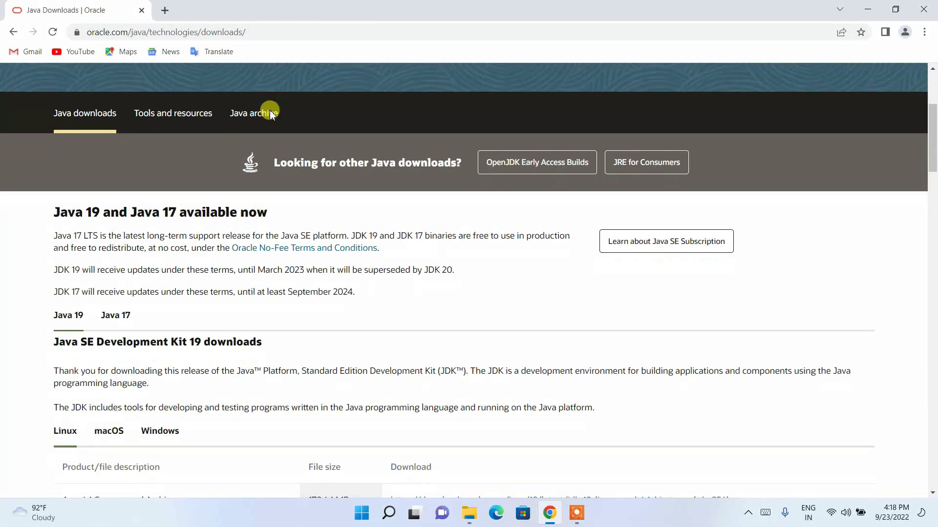
scroll(270, 113, "down", 1)
left_click_drag(50, 166, 177, 171)
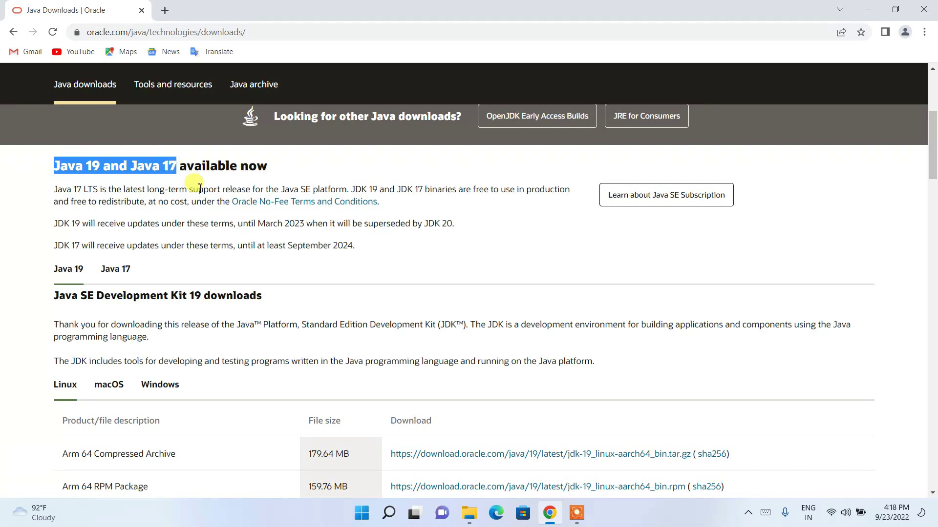
left_click(95, 170)
scroll(112, 190, "down", 1)
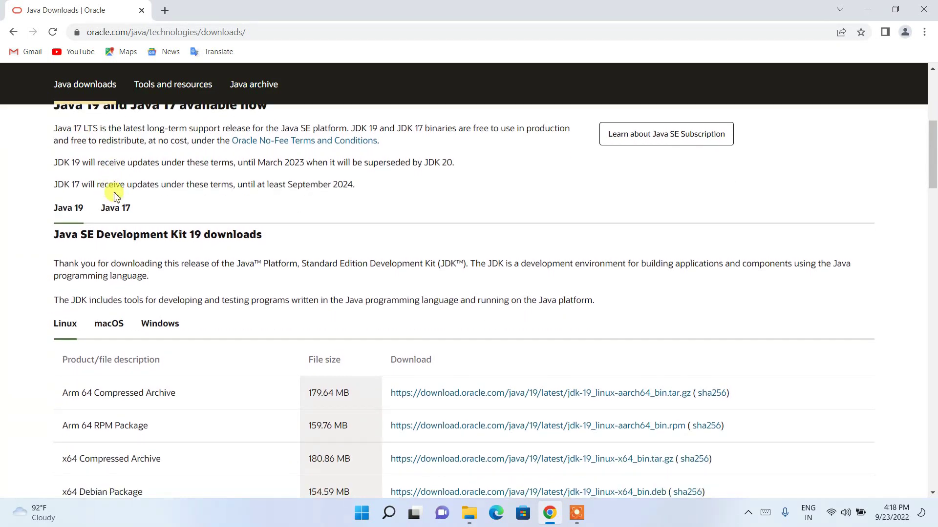
scroll(116, 195, "down", 1)
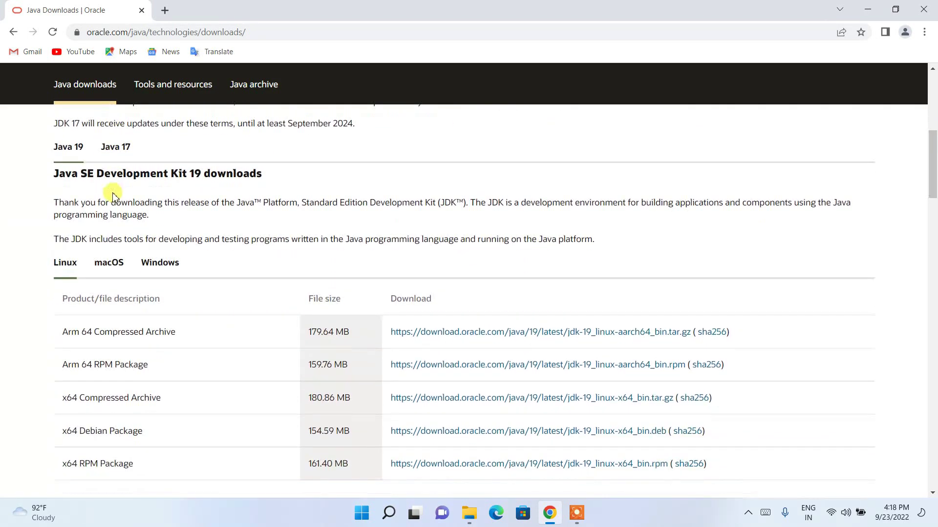
View the JDK 17 downloads, then return to JDK 19 and show its macOS downloads.
left_click(115, 149)
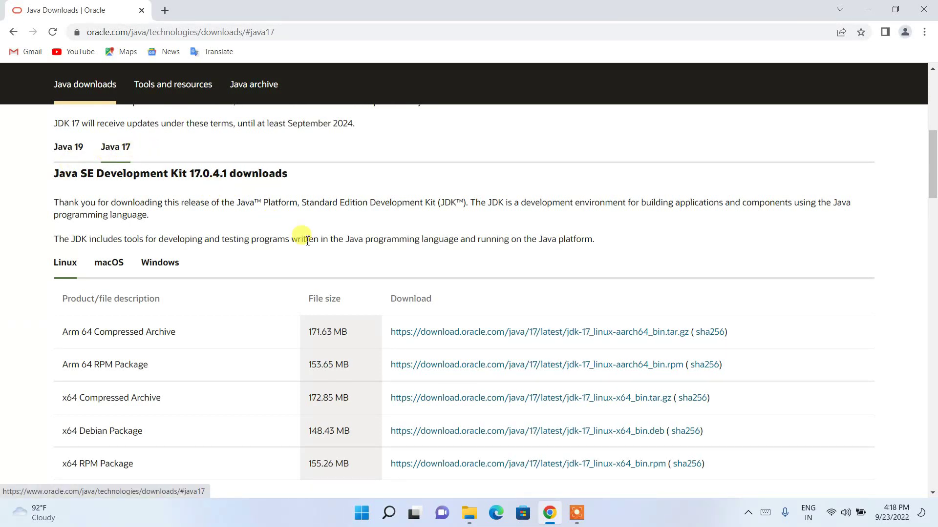
left_click(70, 148)
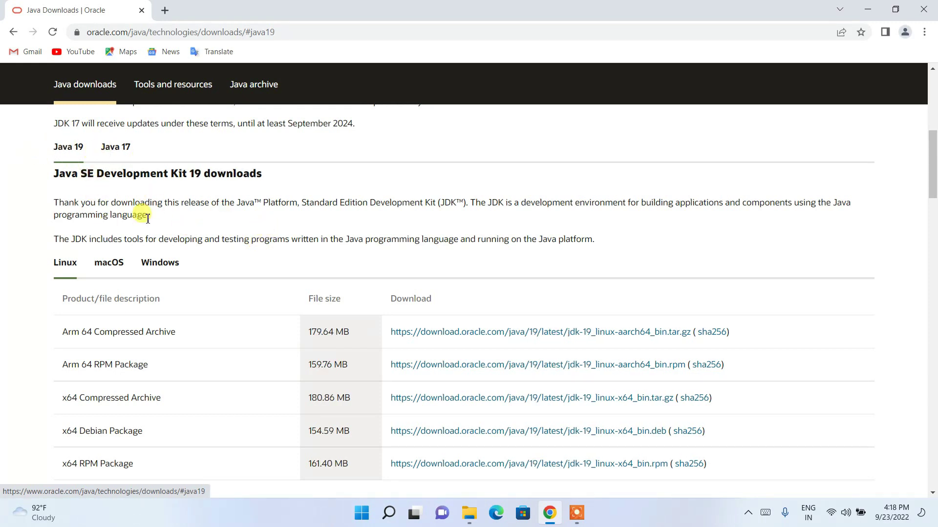
scroll(147, 218, "down", 1)
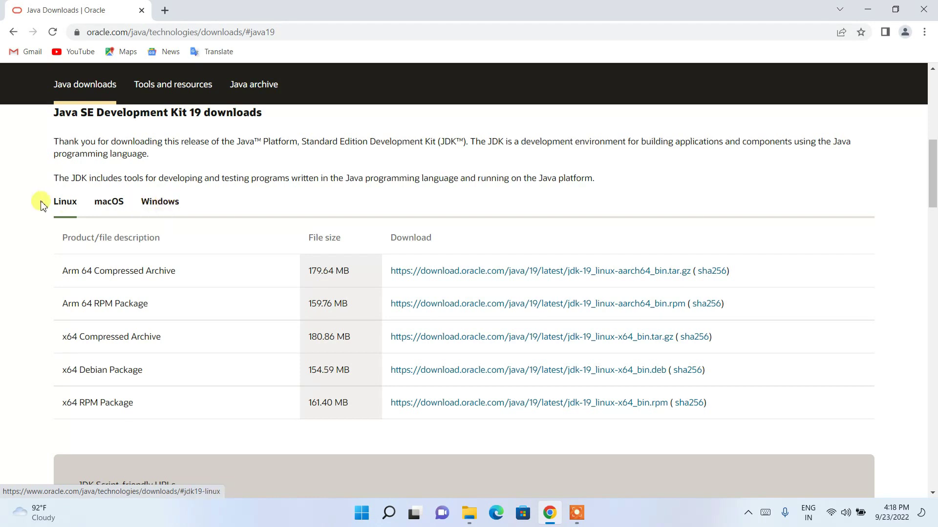
left_click(109, 208)
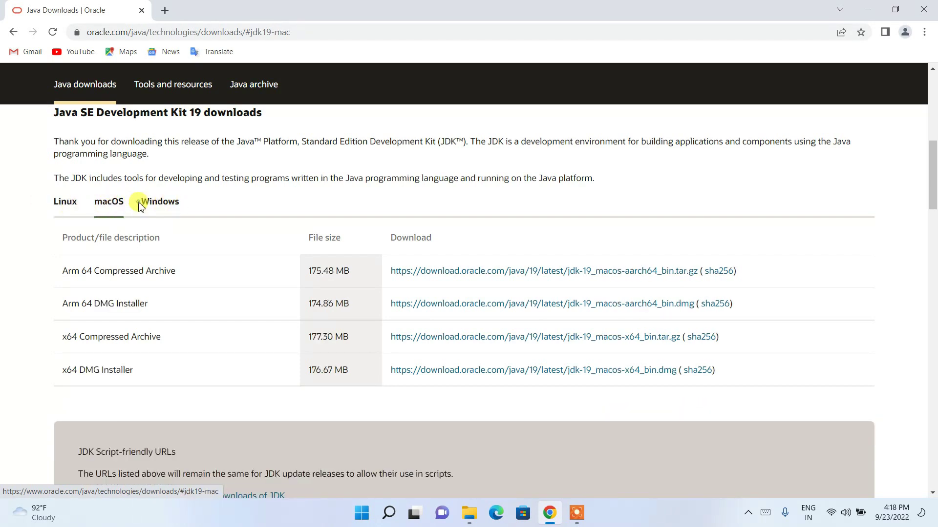
Show the Windows JDK 19 downloads and start downloading the x64 MSI Installer.
left_click(157, 204)
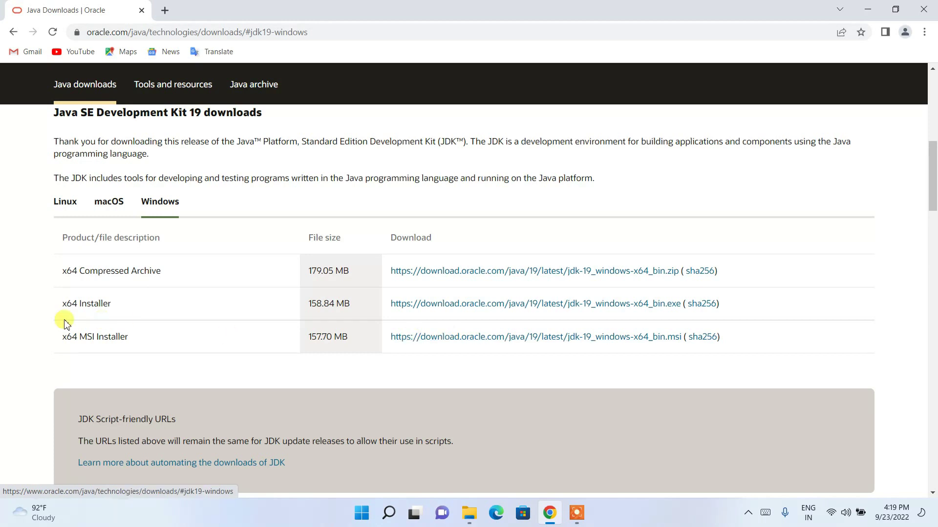
left_click_drag(78, 337, 149, 341)
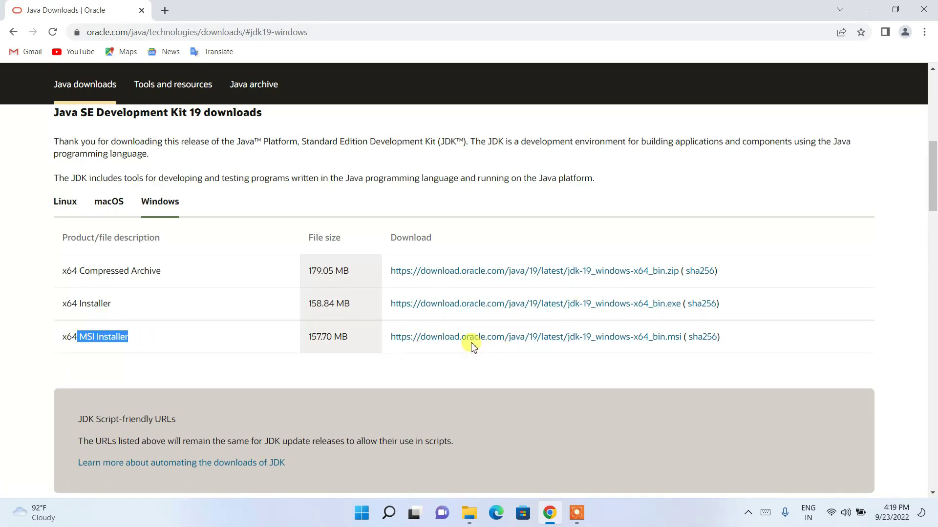
left_click(505, 340)
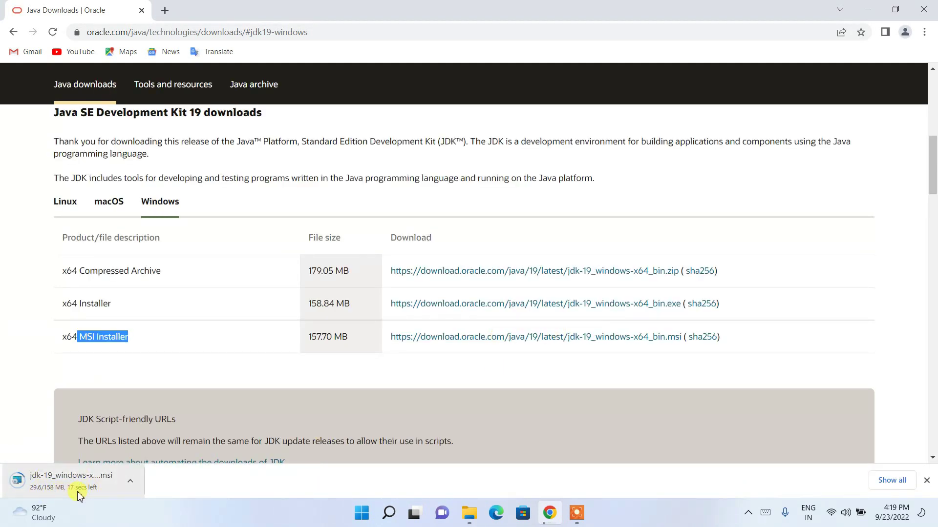
Cancel the running download, minimize Chrome and open File Explorer on Downloads.
left_click(130, 484)
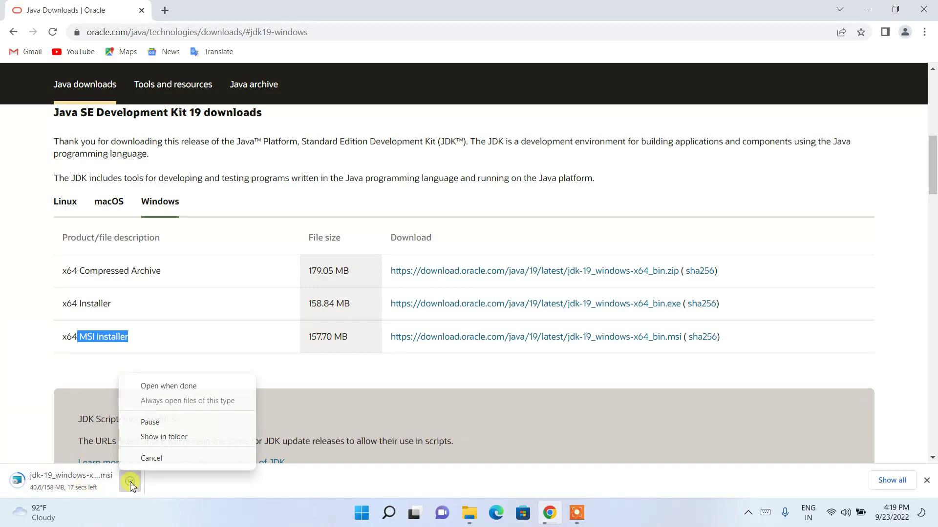
left_click(151, 458)
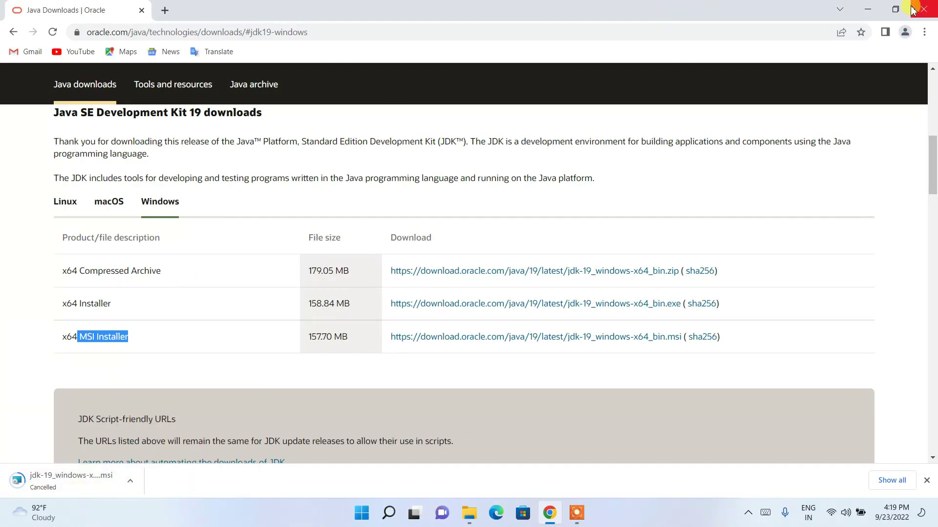
left_click(866, 11)
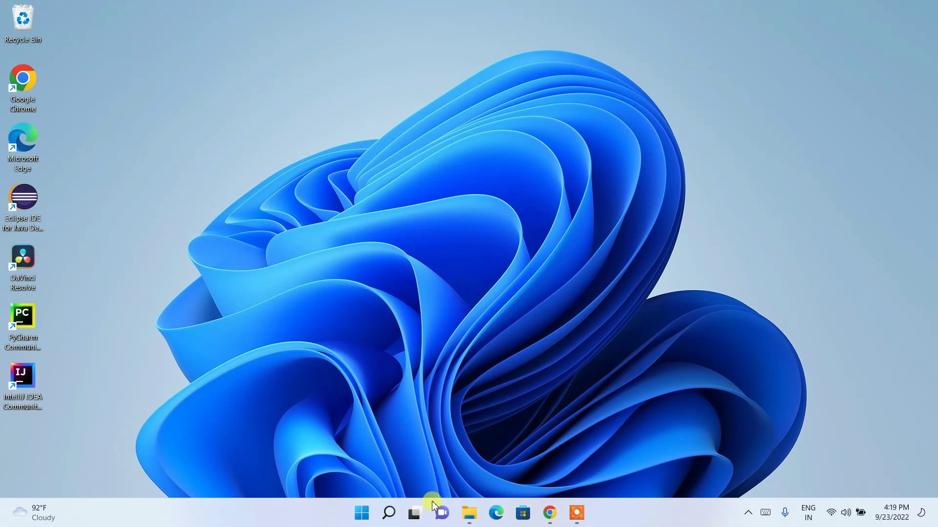
left_click(470, 513)
Launch jdk-19_windows-x64_bin.msi from the Download folder and minimize File Explorer.
left_click(150, 126)
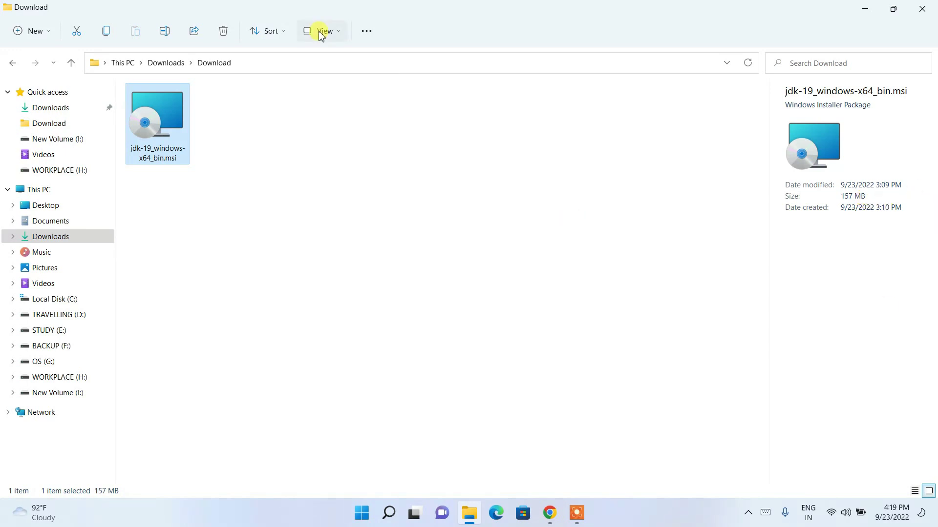
double_click(157, 121)
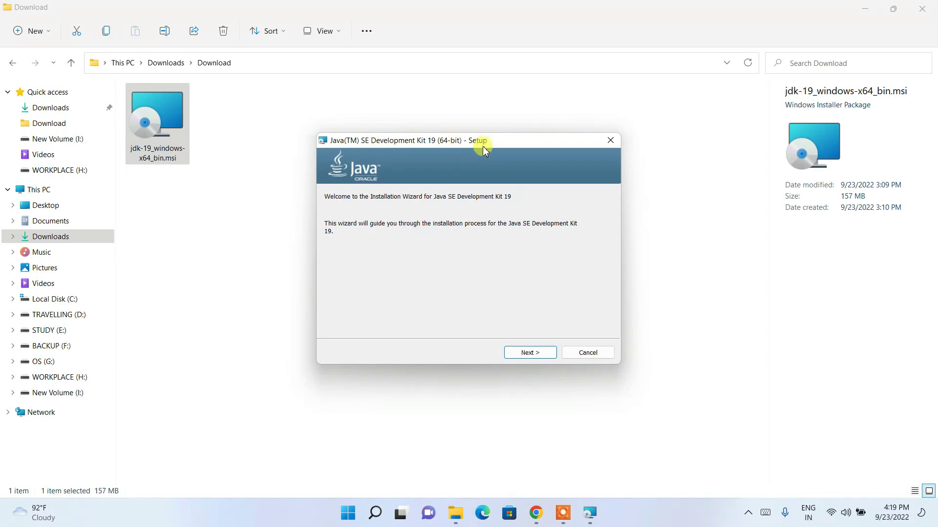
left_click(864, 11)
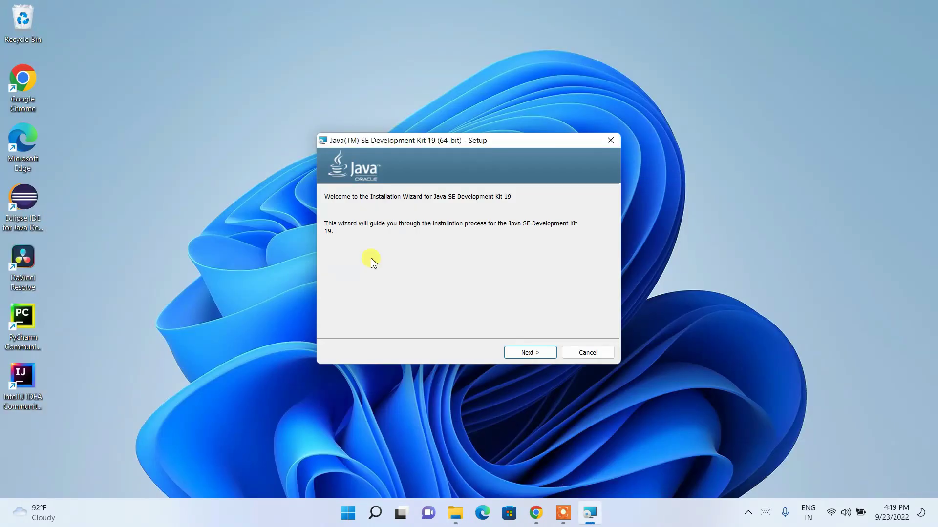
Install JDK 19 into the default C:\Program Files\Java\jdk-19\ folder and close the finished installer.
left_click(533, 354)
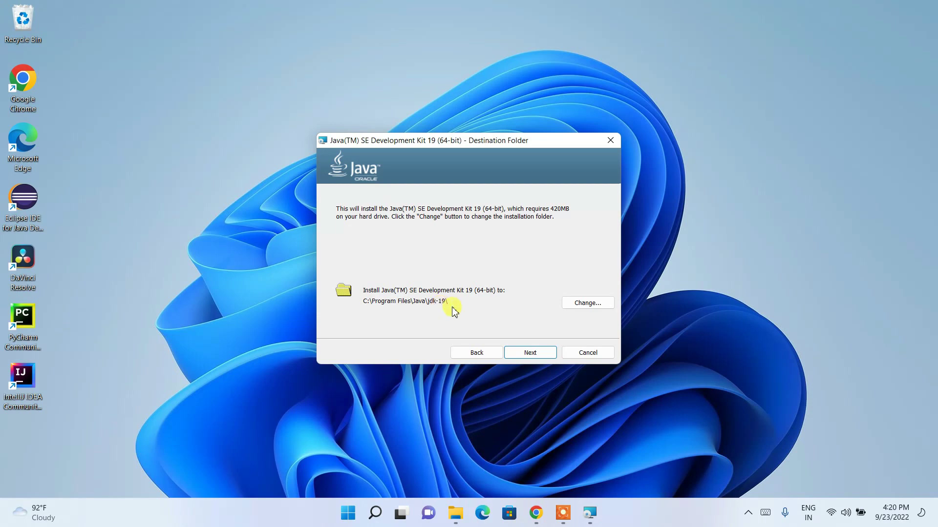
left_click(533, 353)
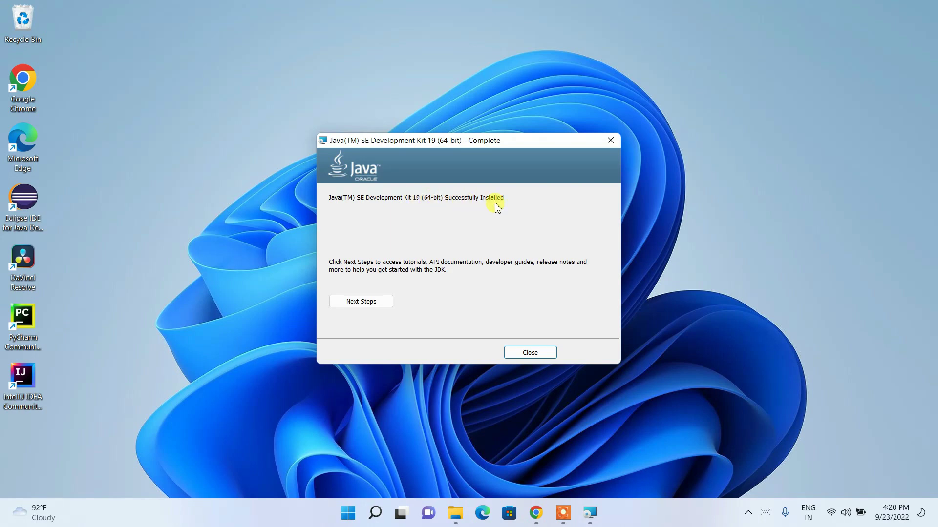
left_click(530, 352)
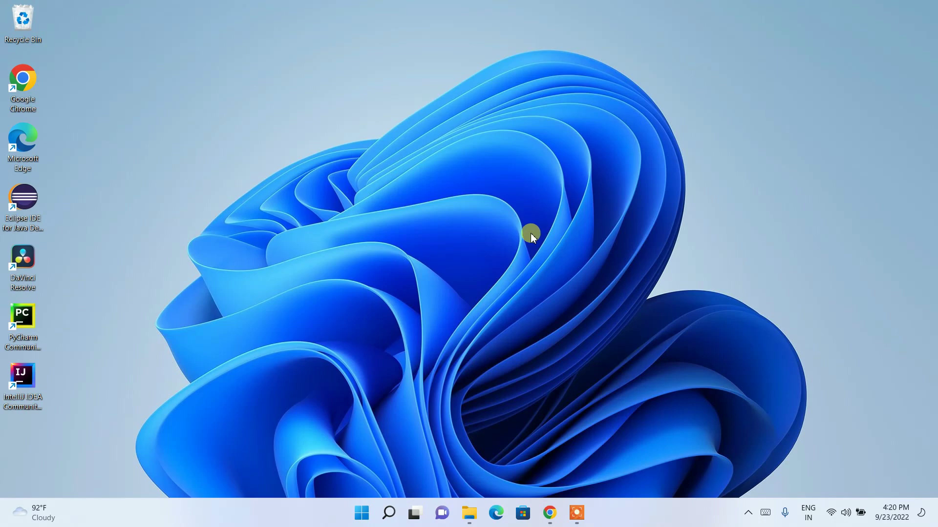
Open File Explorer and go to the Program Files folder on Local Disk (C:).
left_click(470, 512)
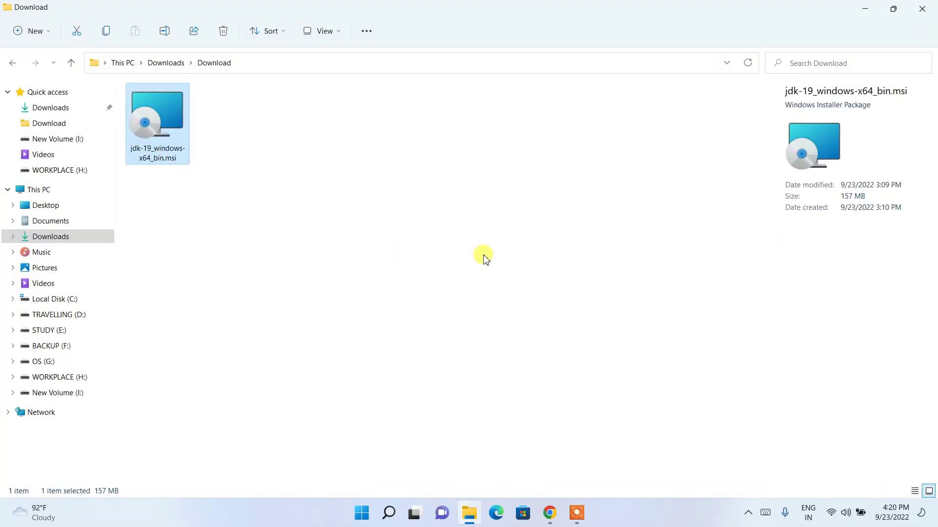
left_click(44, 300)
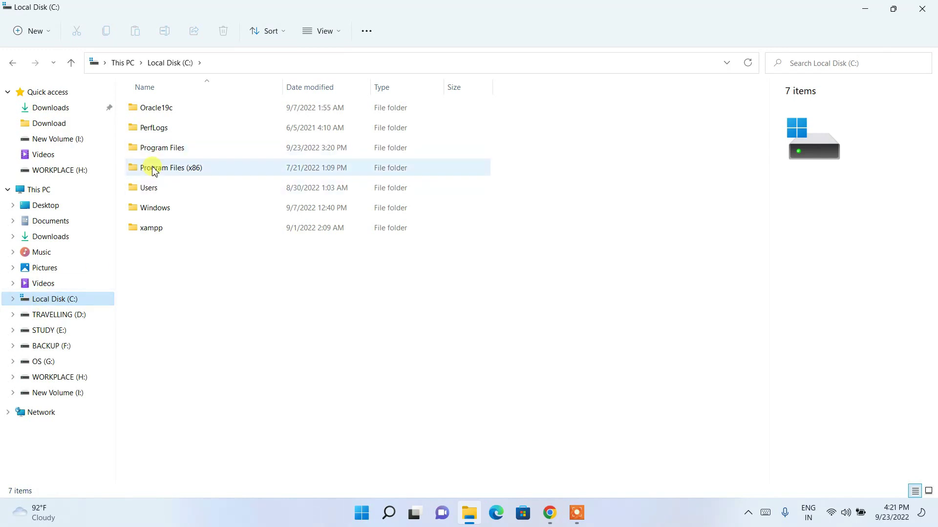
left_click(168, 153)
double_click(169, 153)
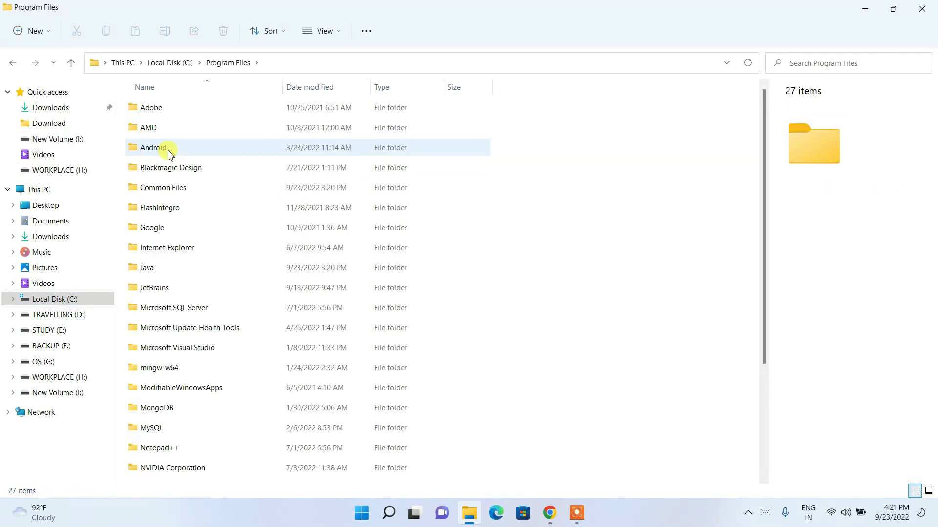
Open Java, then jdk-19, then its bin folder and look over its contents.
left_click(189, 270)
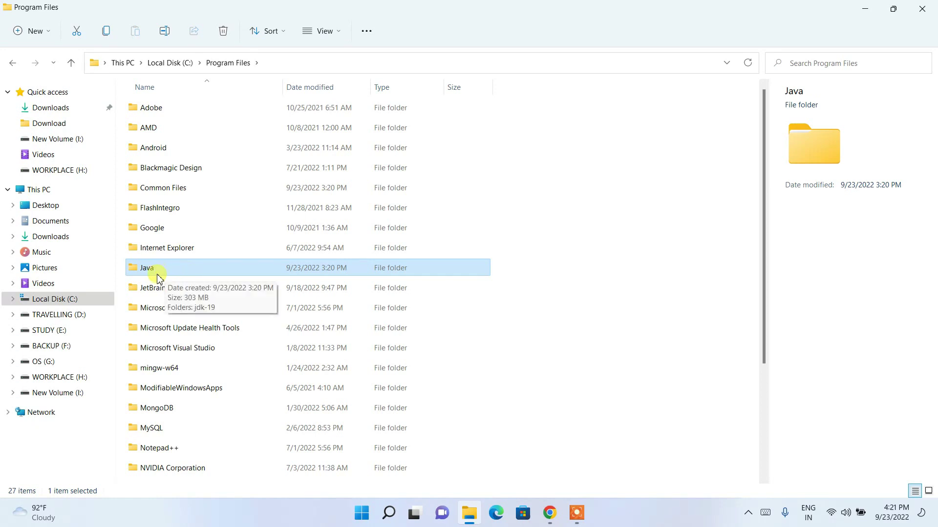
mouse_move(155, 272)
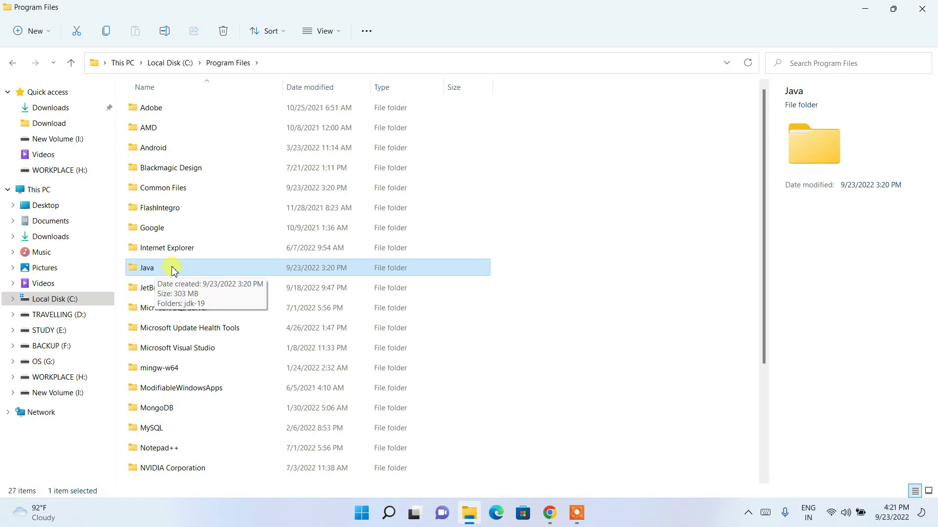
double_click(172, 269)
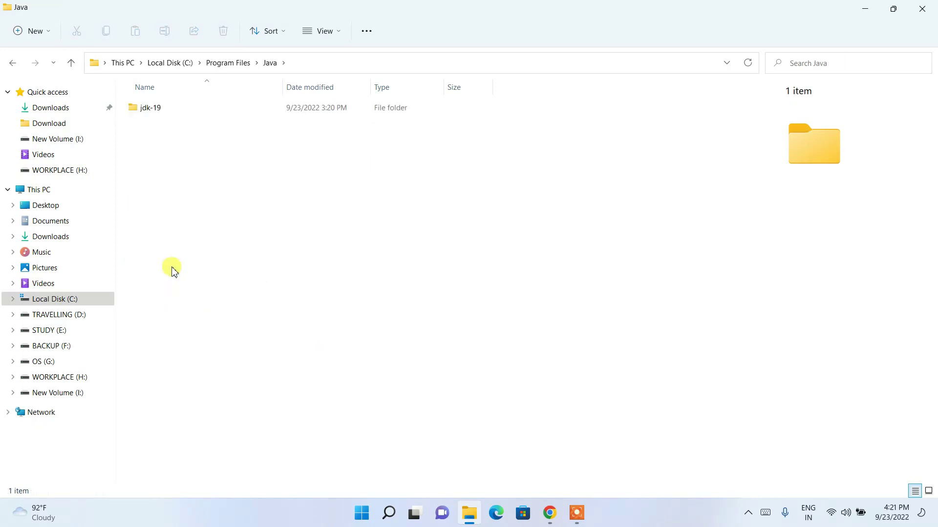
left_click(176, 109)
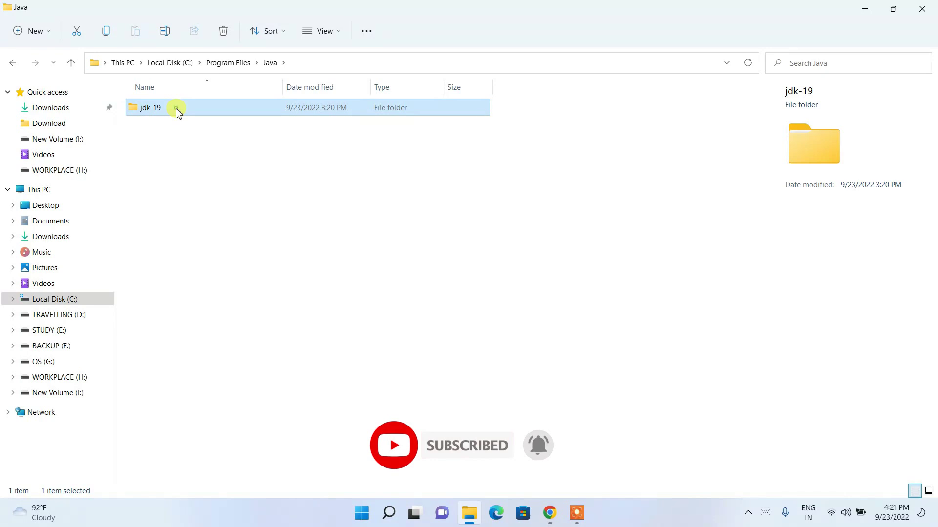
double_click(177, 109)
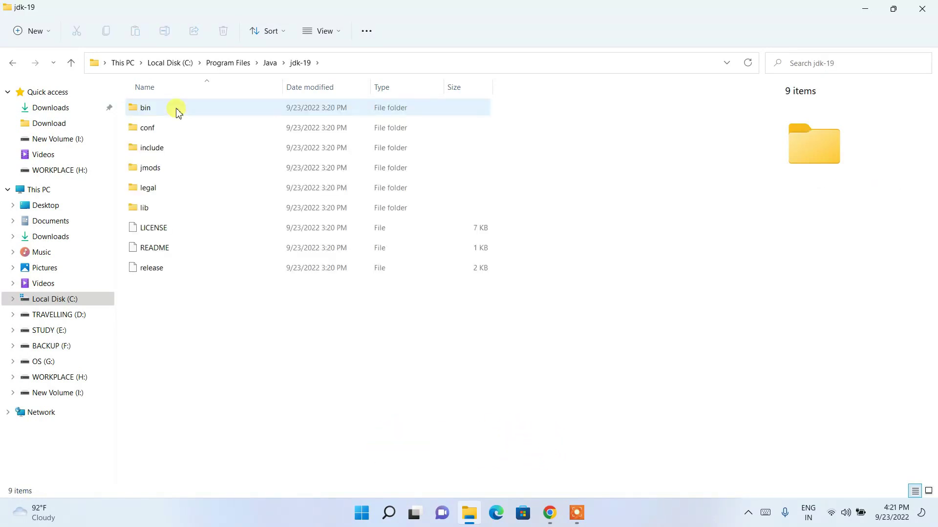
left_click(176, 109)
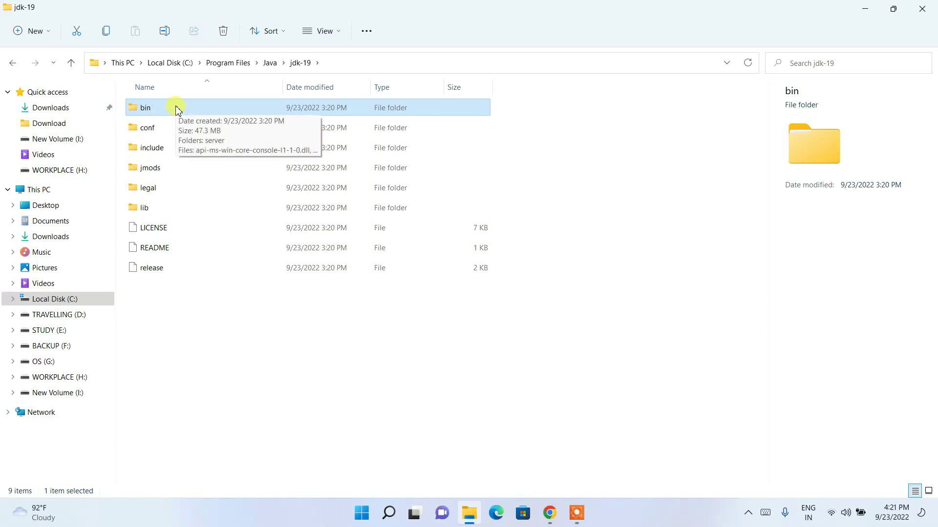
double_click(176, 108)
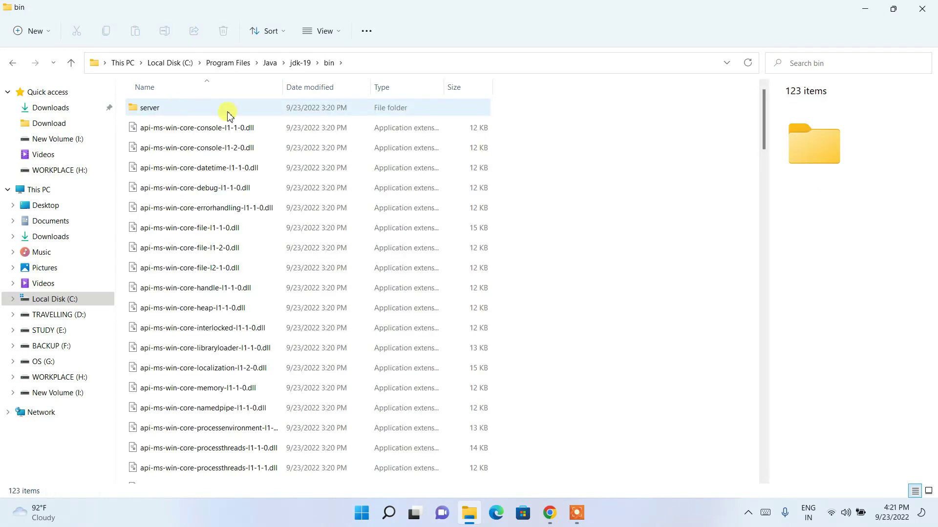
scroll(444, 342, "down", 2)
scroll(444, 347, "up", 2)
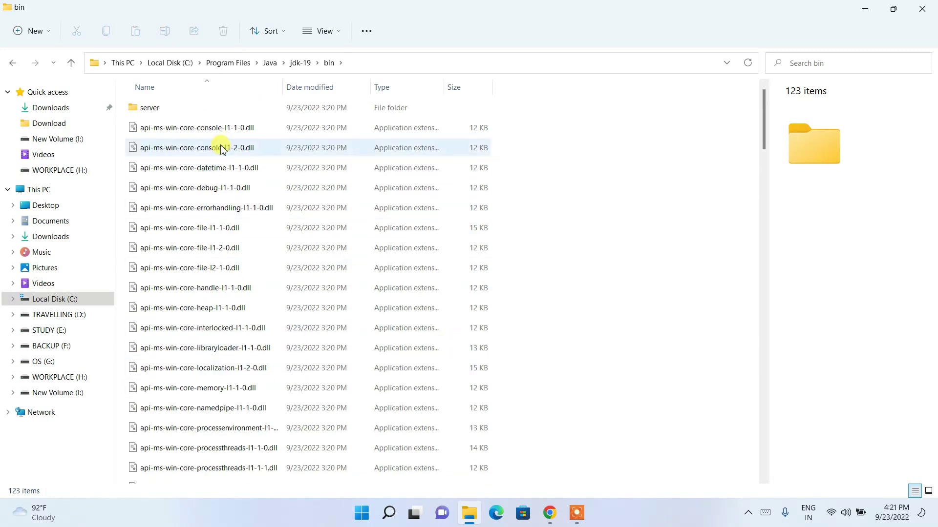
mouse_move(223, 150)
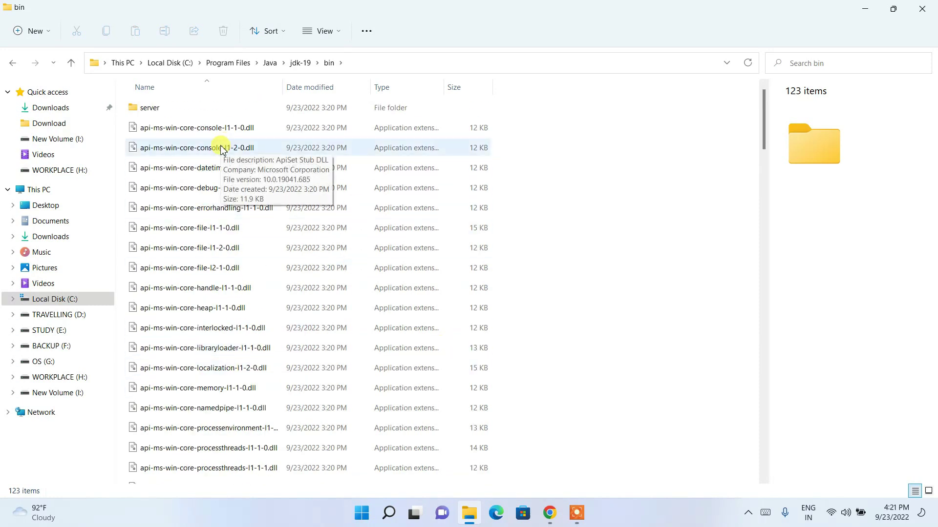
Copy the C:\Program Files\Java\jdk-19\bin path from the address bar.
left_click(436, 67)
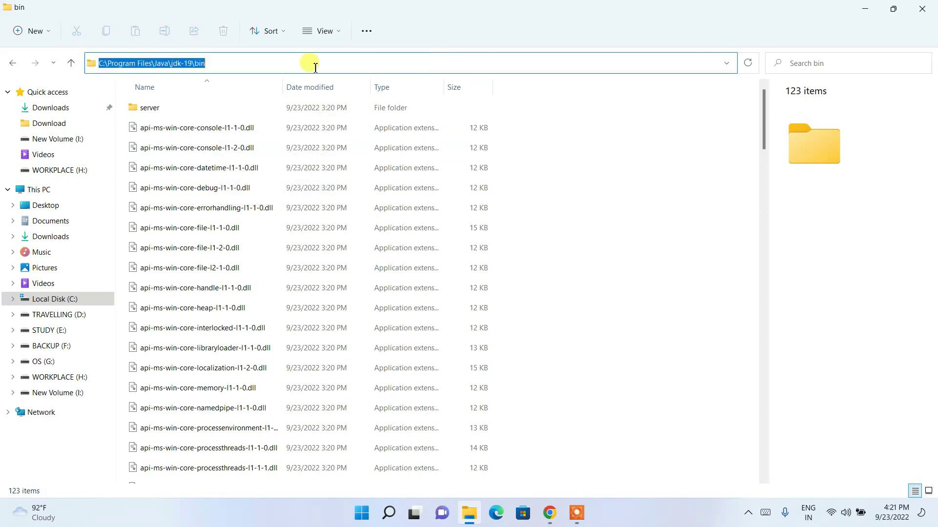
right_click(463, 66)
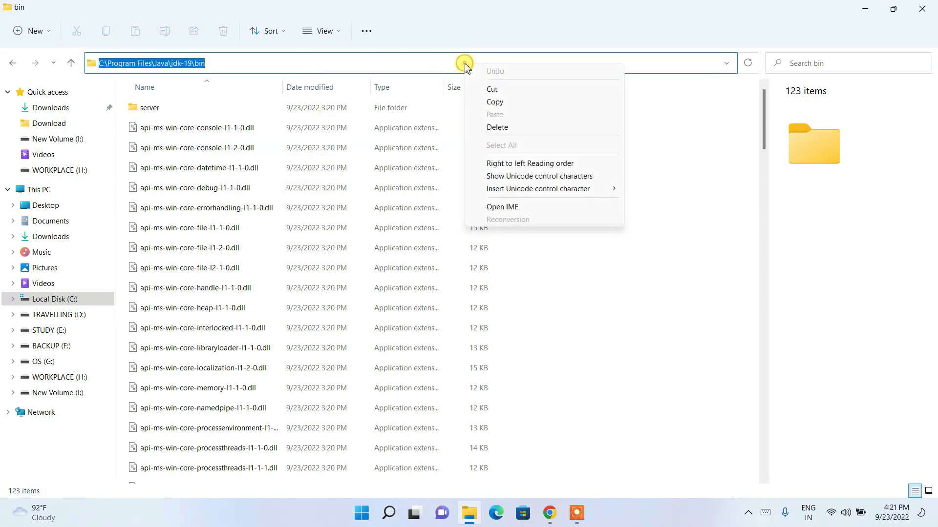
left_click(495, 102)
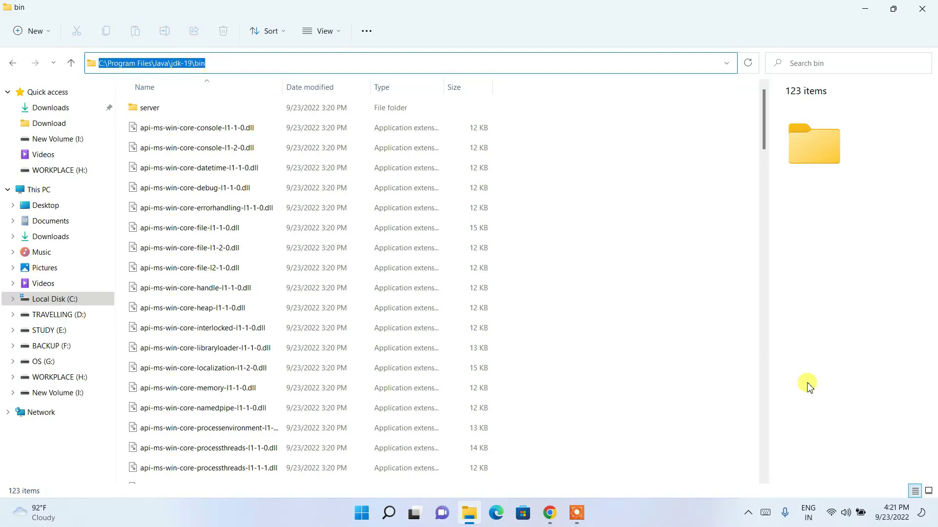
left_click(387, 514)
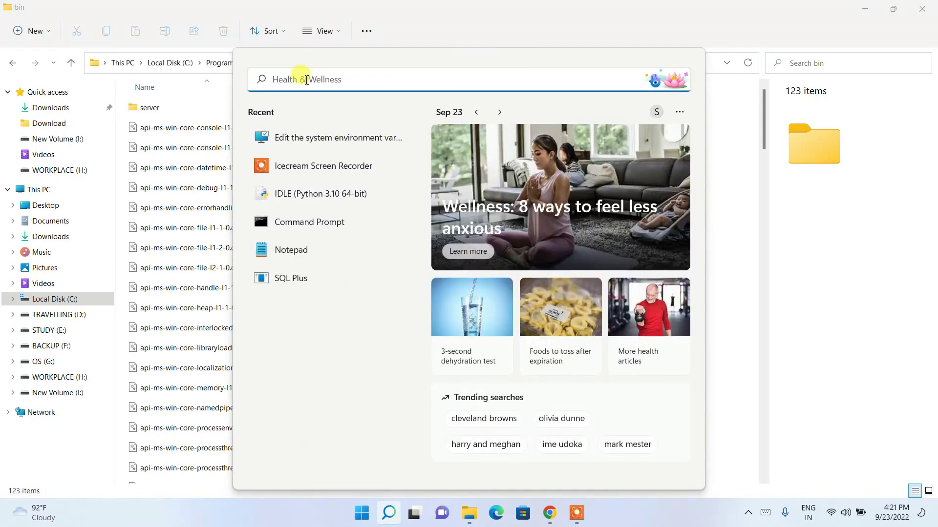
Search 'environ', open the Environment Variables window, and select the system Path variable.
type("environ")
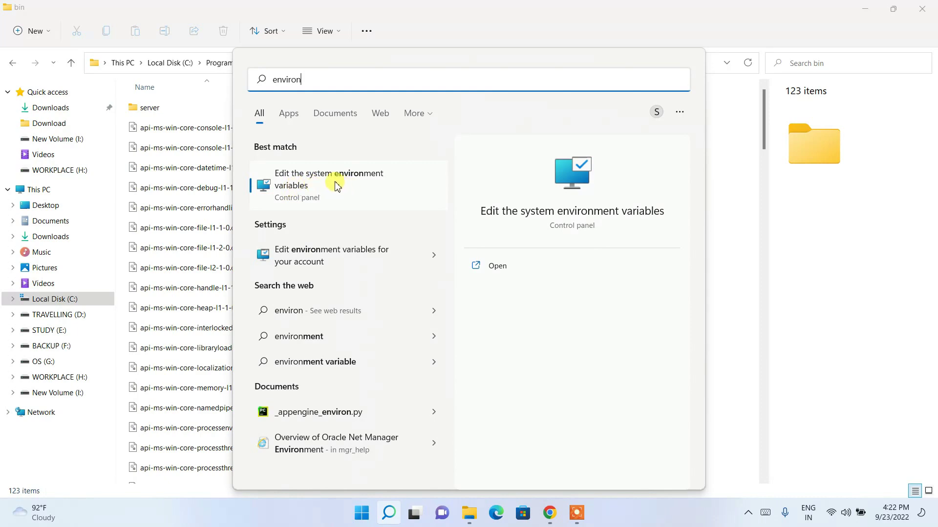
left_click(367, 185)
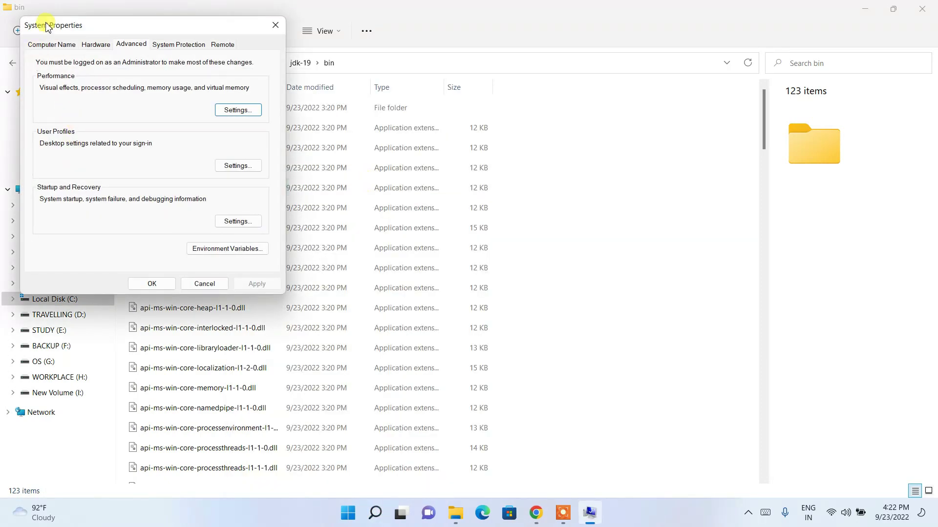
left_click(227, 249)
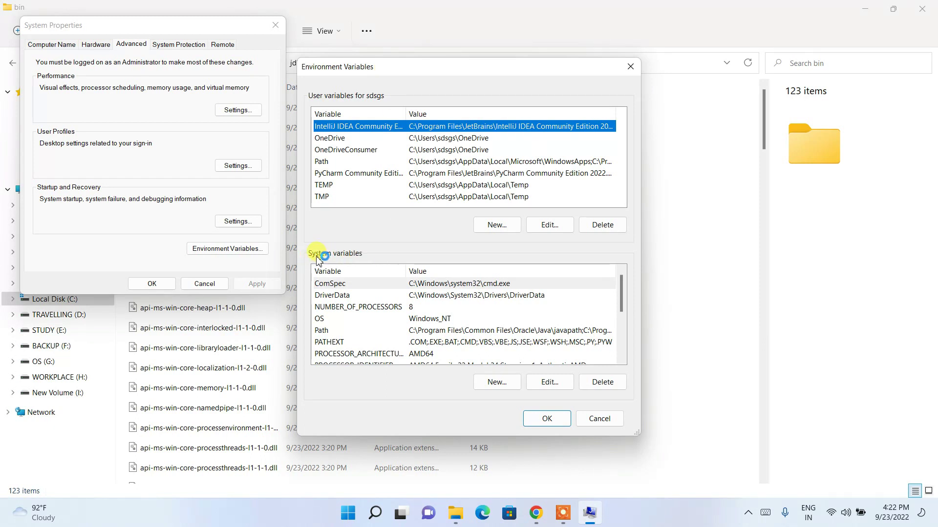
left_click(323, 332)
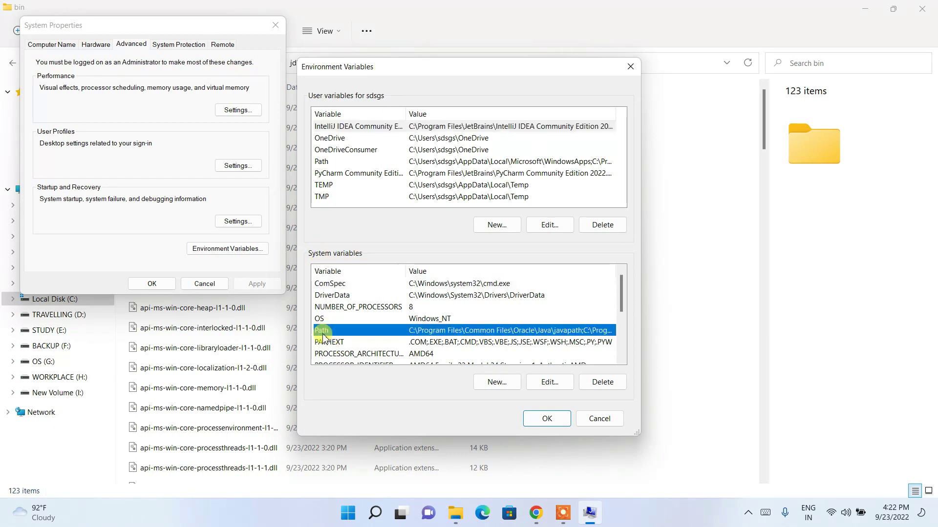
Paste C:\Program Files\Java\jdk-19\bin as a new system Path entry and confirm with OK.
left_click(548, 382)
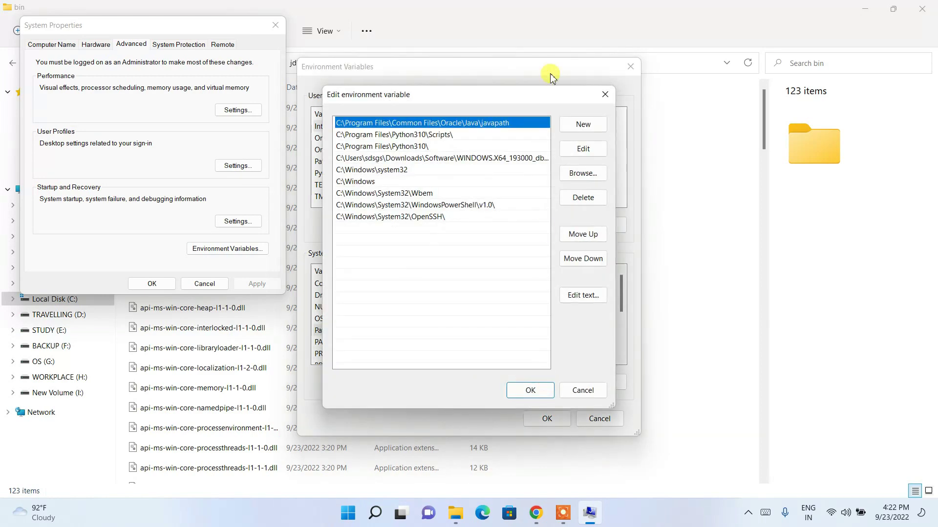
left_click(581, 125)
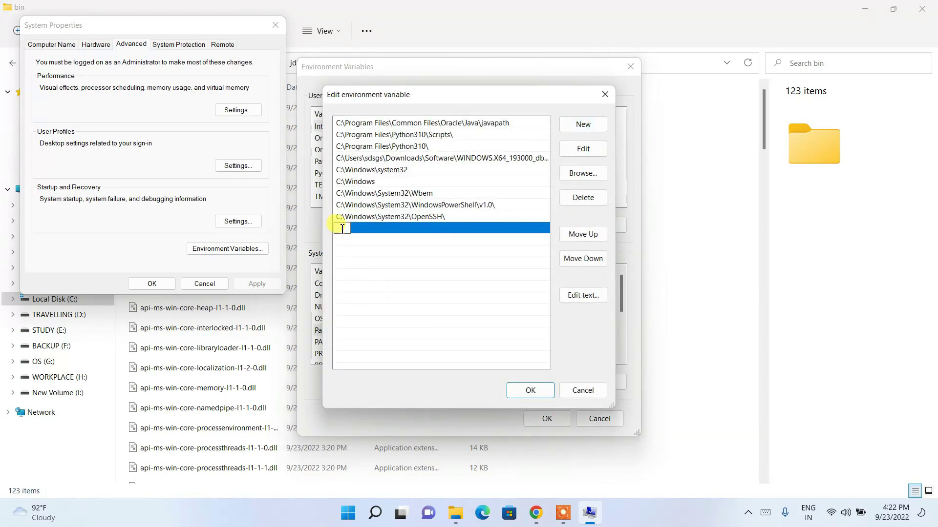
right_click(341, 230)
left_click(373, 279)
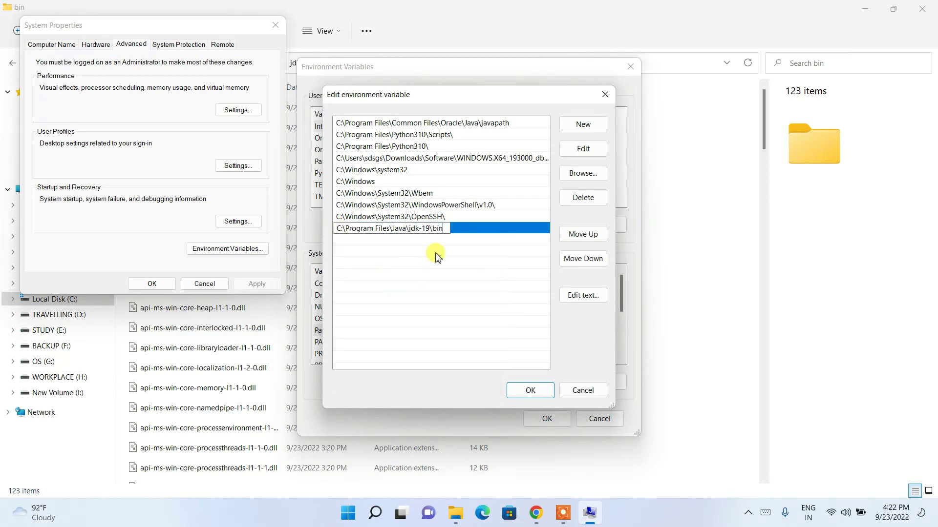
left_click(435, 253)
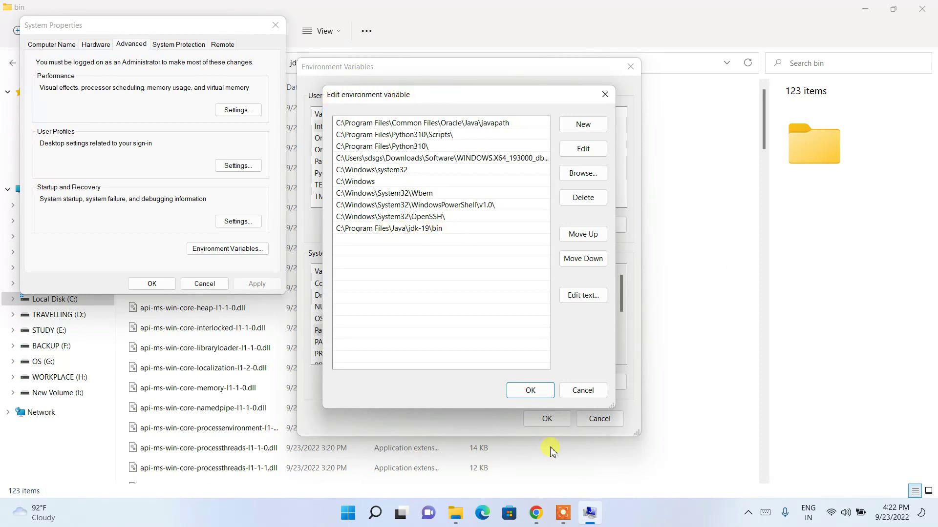
left_click(540, 391)
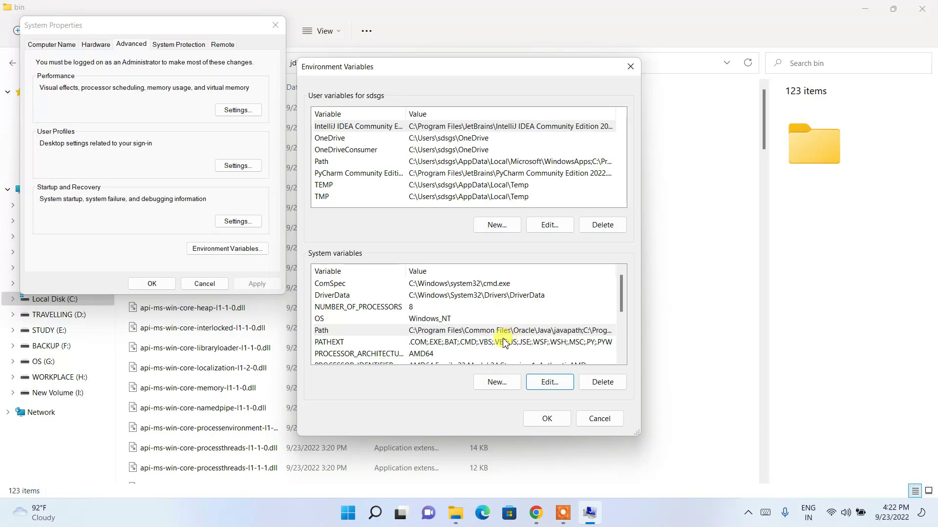
Create system variable JAVA_HOME with value C:\Program Files\Java\jdk-19, trimming \bin from the pasted path.
left_click(496, 383)
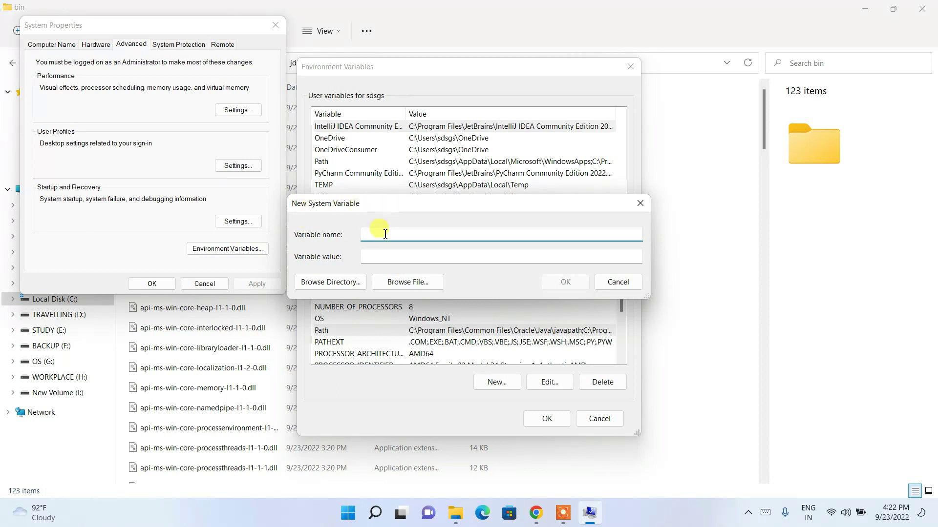
type("JAVA_HO")
left_click(448, 258)
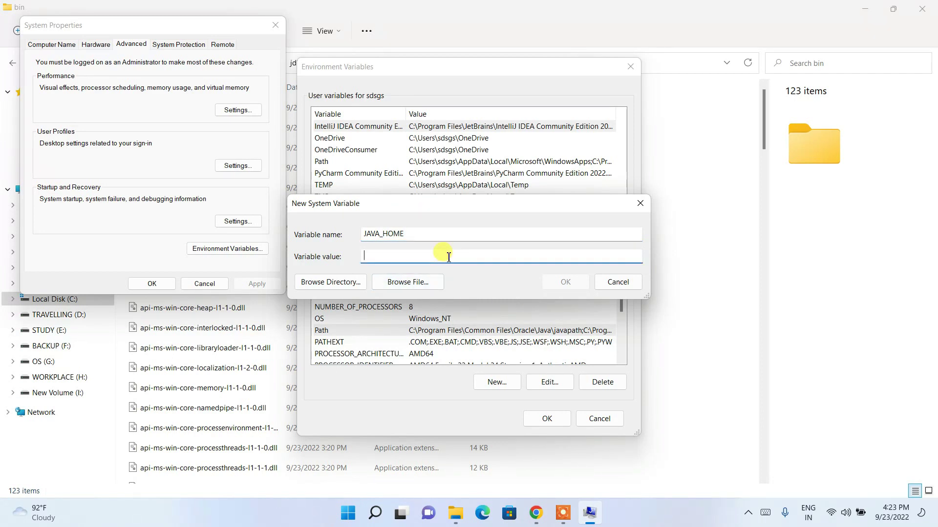
right_click(449, 257)
left_click(478, 307)
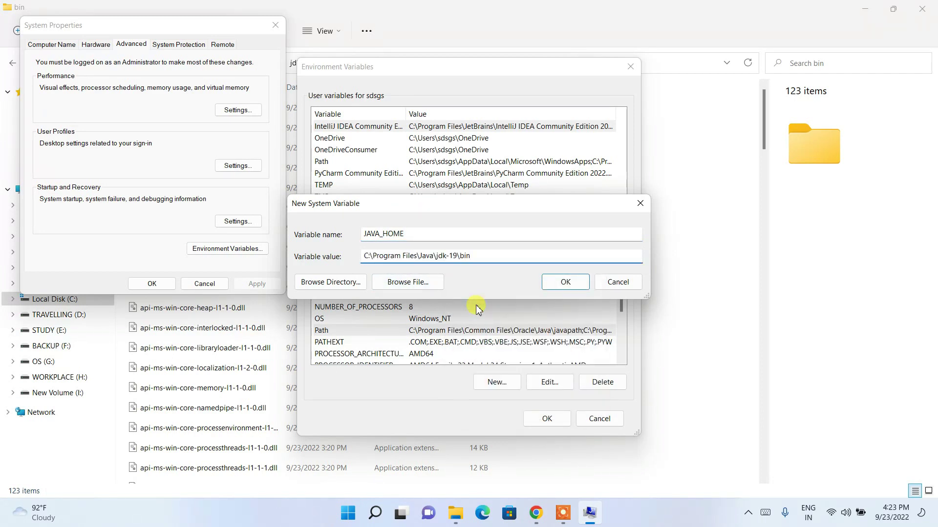
key("BackSpace")
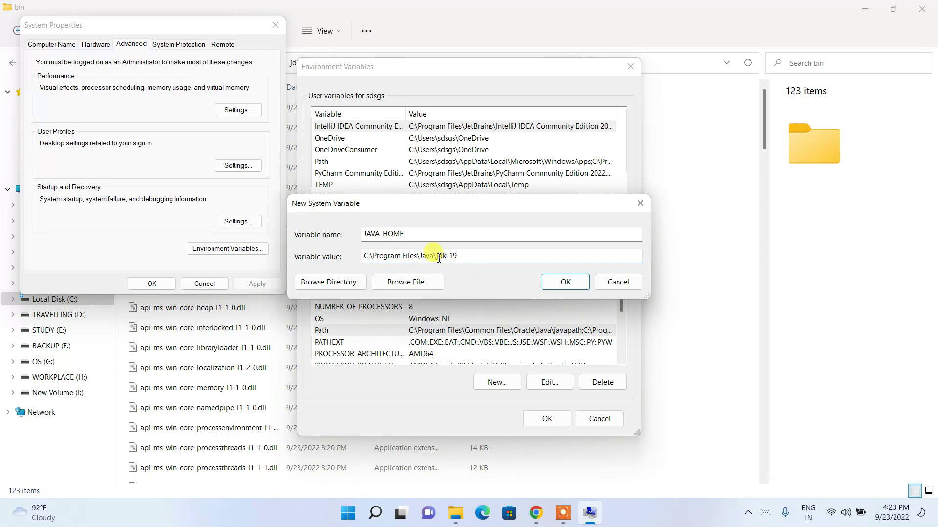
left_click_drag(433, 256, 464, 257)
left_click(471, 257)
Confirm the new variable and close Environment Variables and System Properties with OK.
left_click(565, 281)
left_click(546, 419)
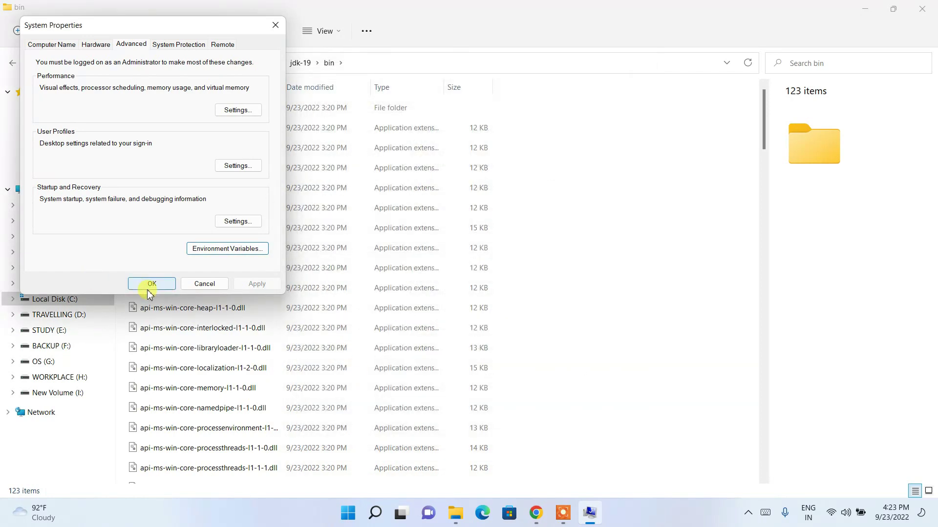
left_click(149, 287)
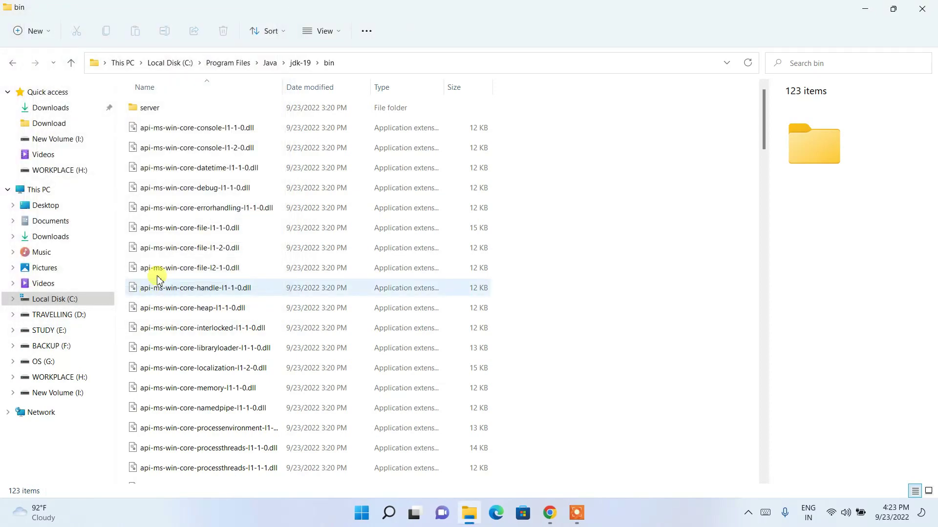
Launch Command Prompt from search and run java --version.
left_click(864, 8)
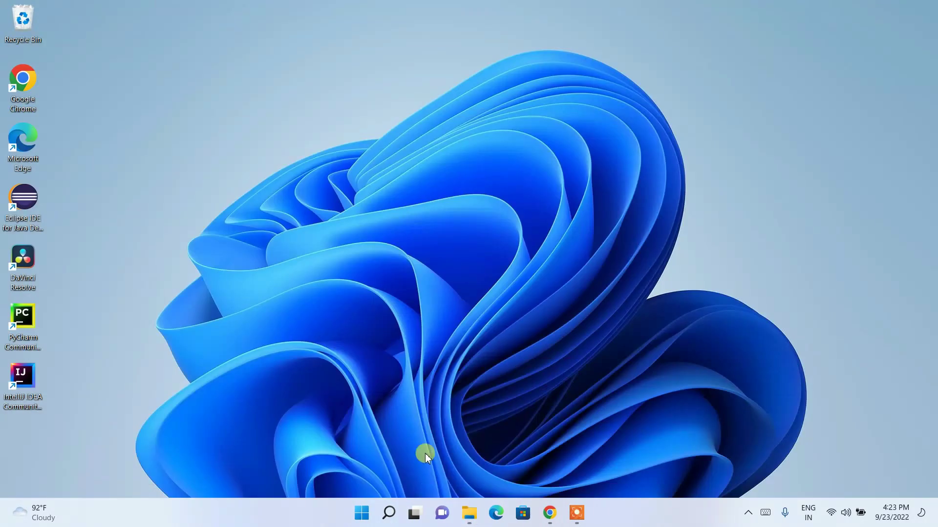
left_click(389, 513)
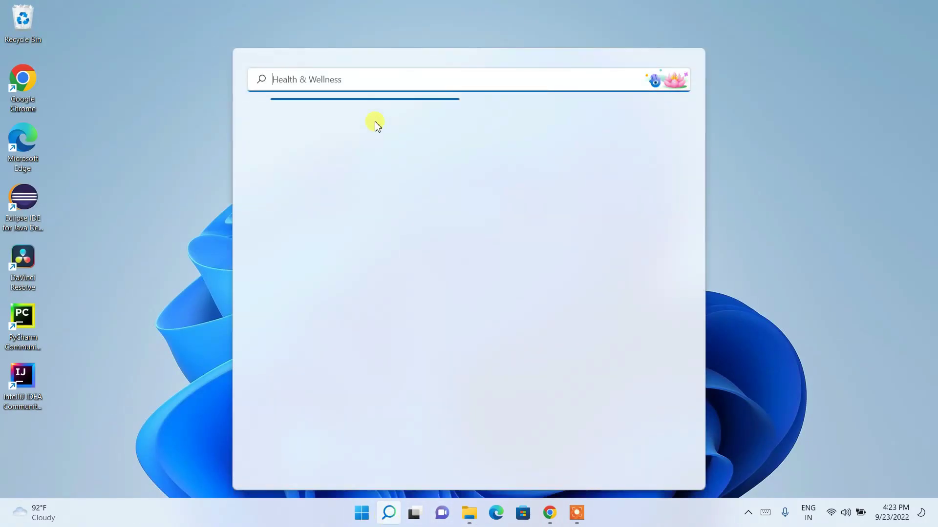
type("cmd")
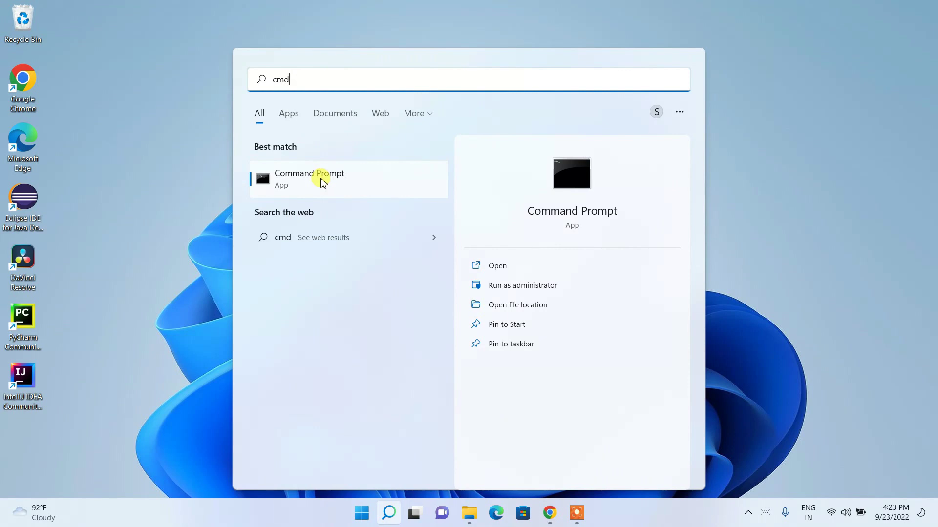
left_click(321, 181)
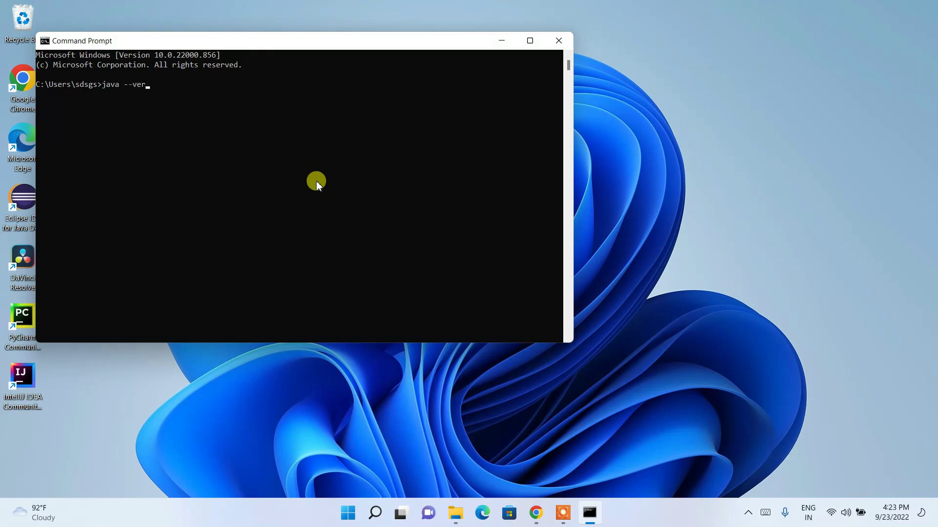
key("Return")
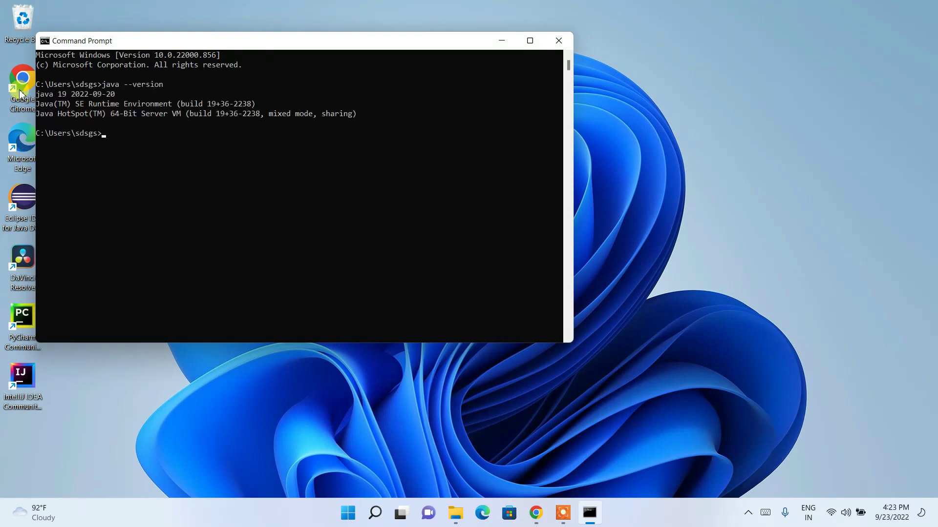
left_click_drag(39, 95, 119, 98)
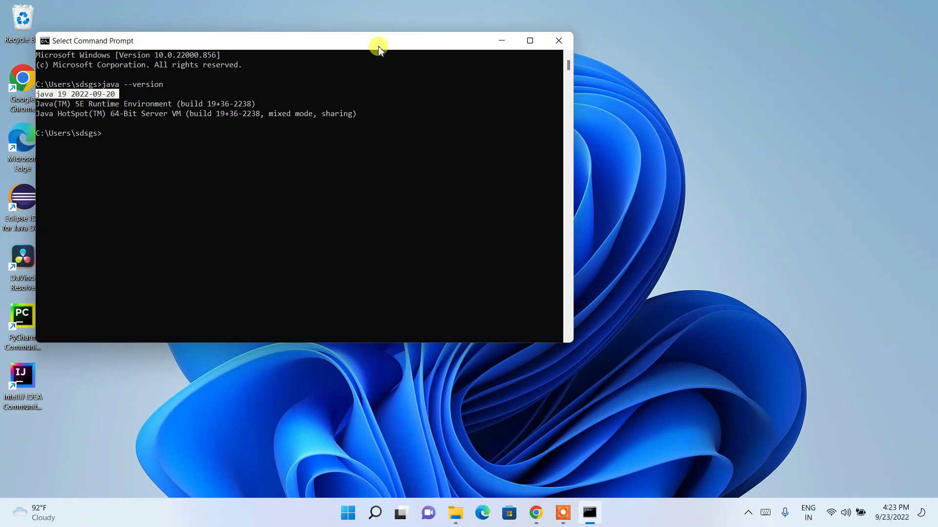
left_click(560, 39)
right_click(320, 67)
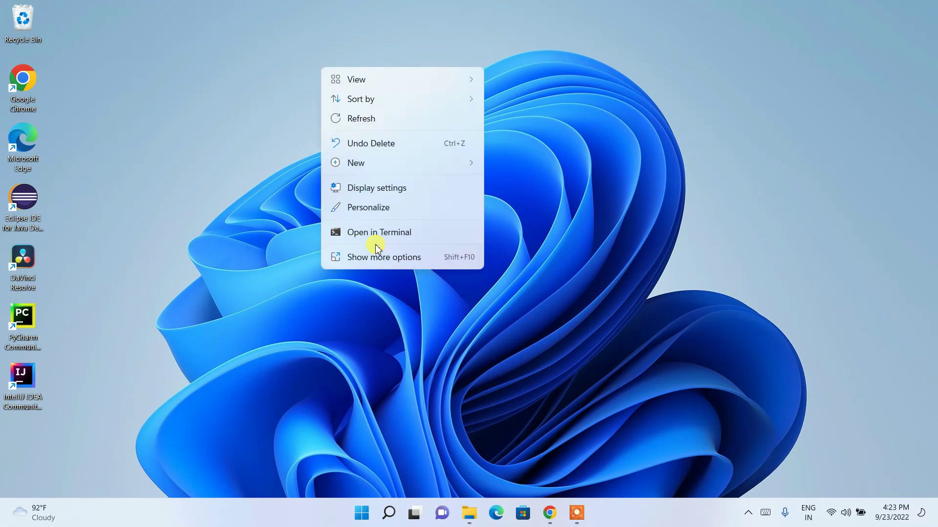
Create a new folder on the desktop named java-practice.
left_click(523, 170)
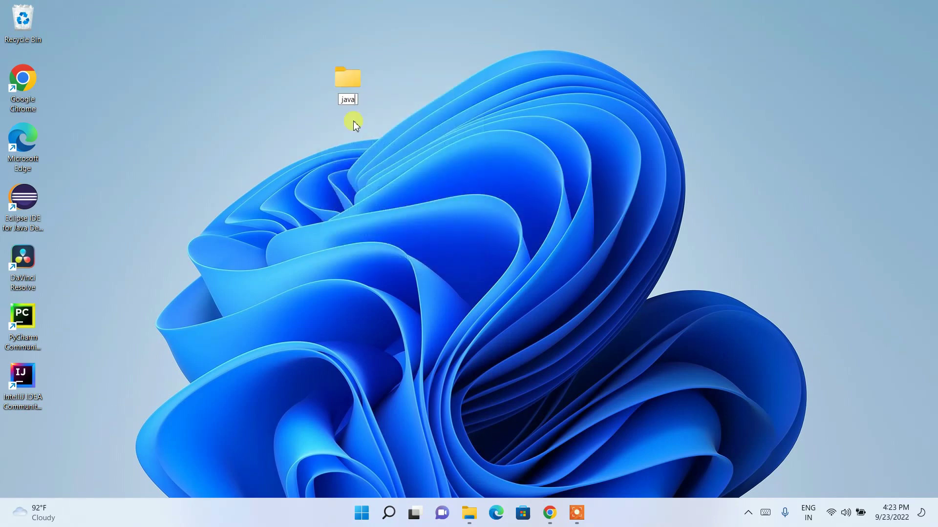
type("java-practice")
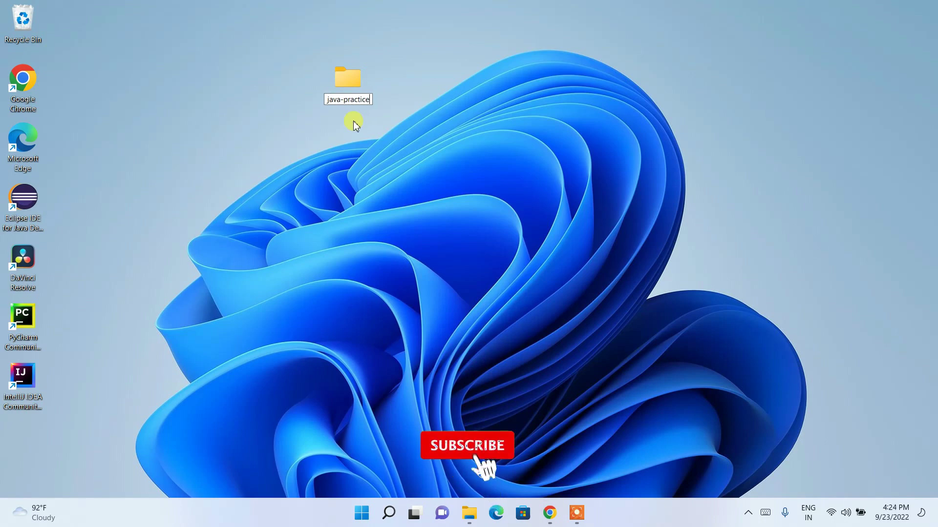
key("Return")
key("Return")
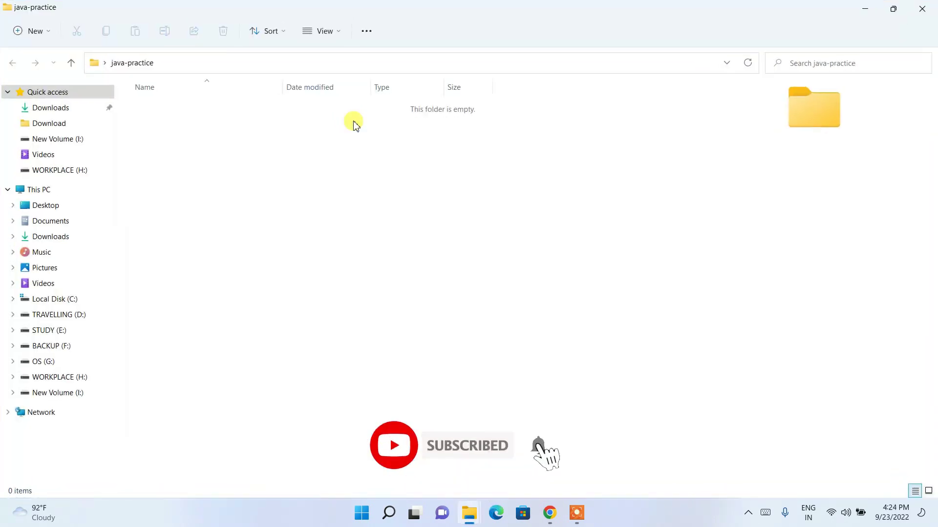
Inside java-practice, create a text document renamed HelloWorld.java, accepting the extension change.
right_click(208, 197)
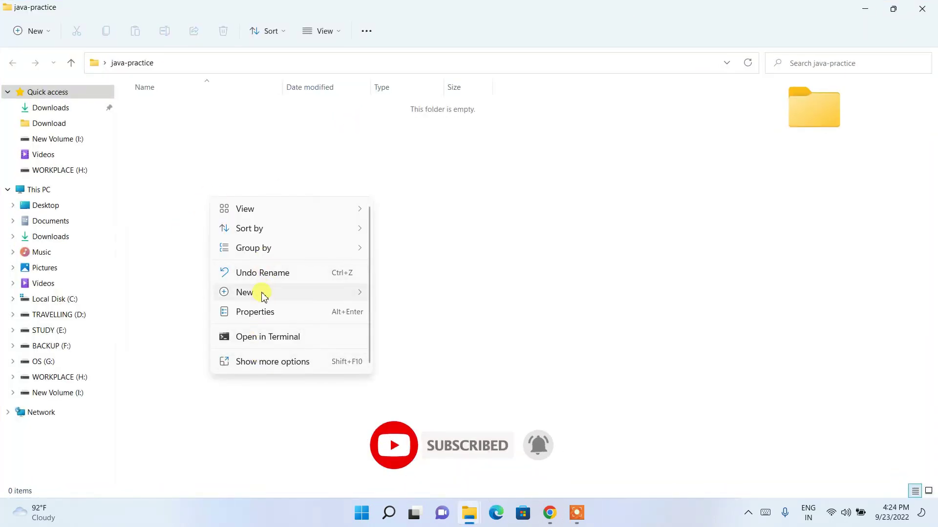
mouse_move(262, 293)
left_click(410, 351)
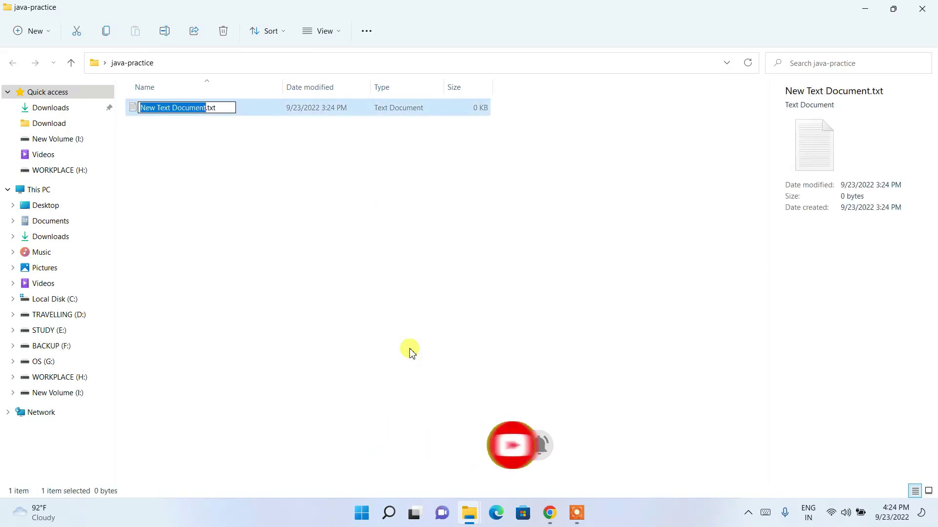
type("Hello")
type("World")
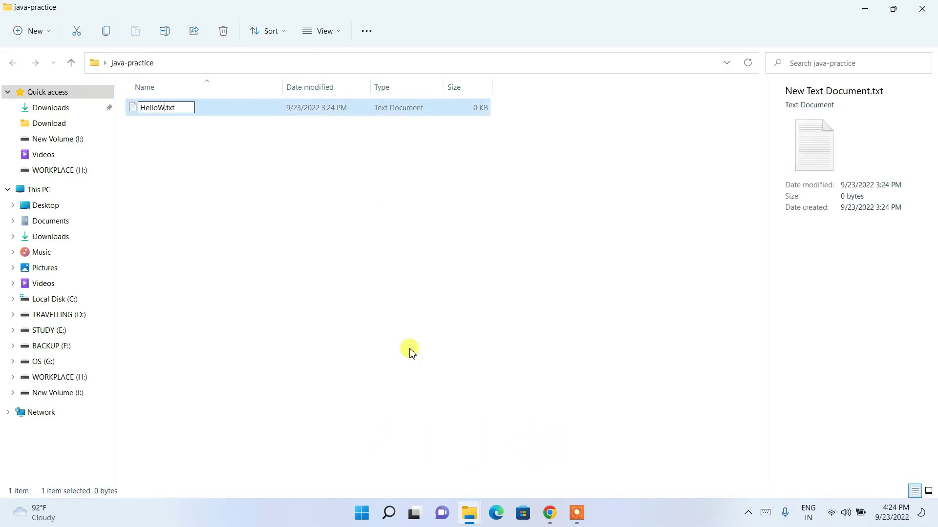
type(".java")
key("Delete")
key("Delete")
key("Delete")
key("Return")
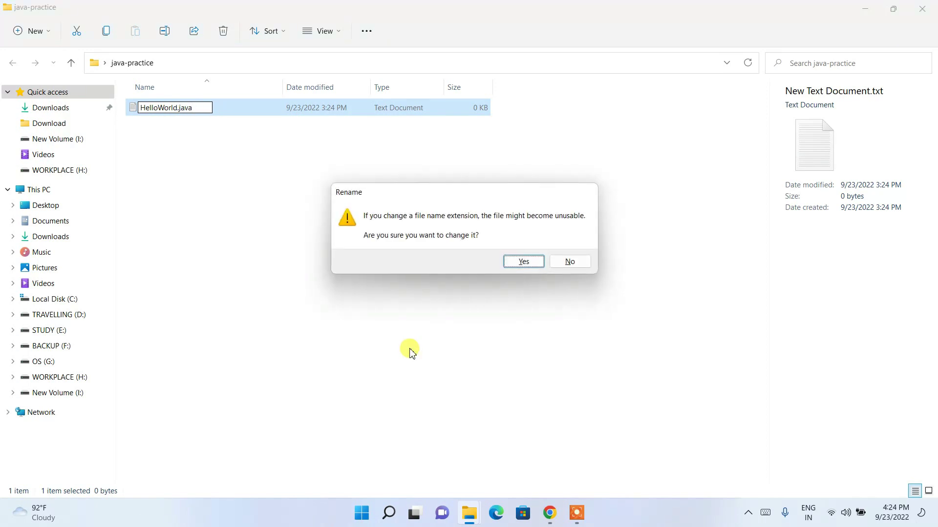
left_click(523, 262)
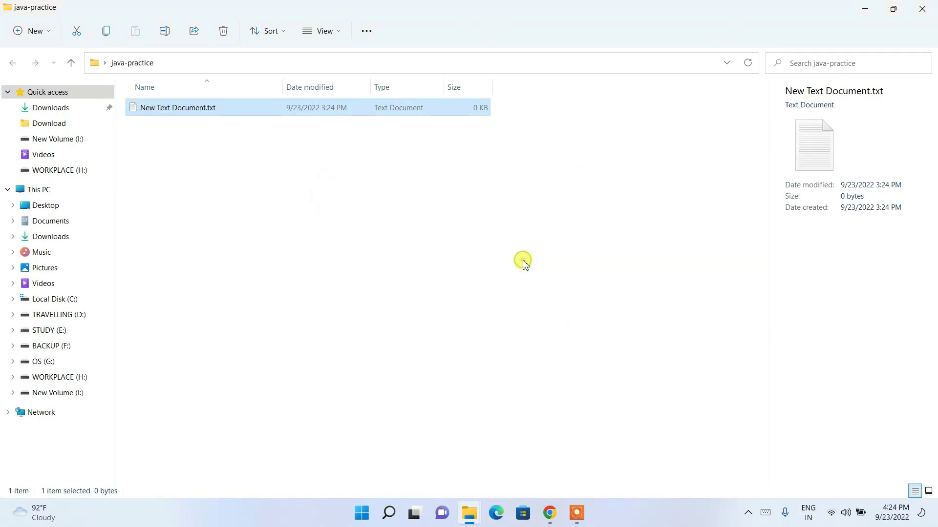
double_click(204, 107)
Open HelloWorld.java in Notepad, write a HelloWorld class printing "Hello World!!", save, and minimize.
left_click(429, 200)
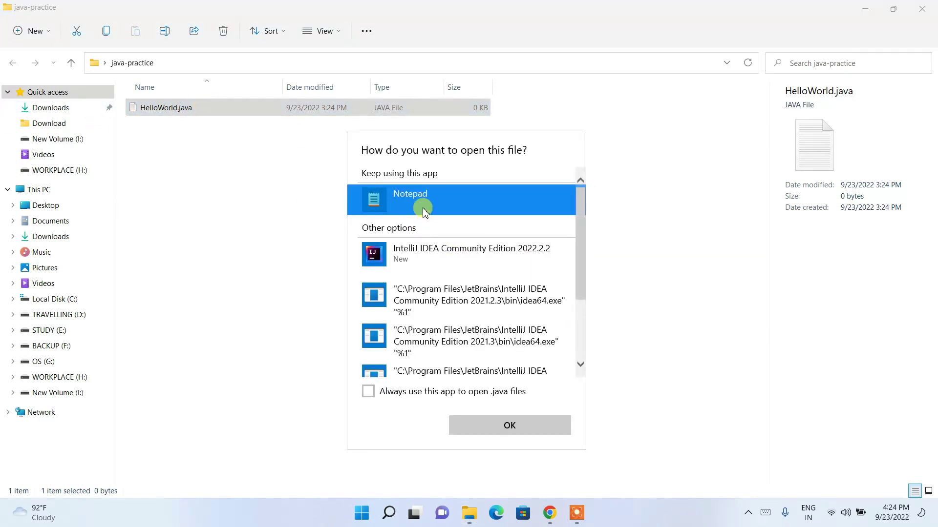
left_click(428, 200)
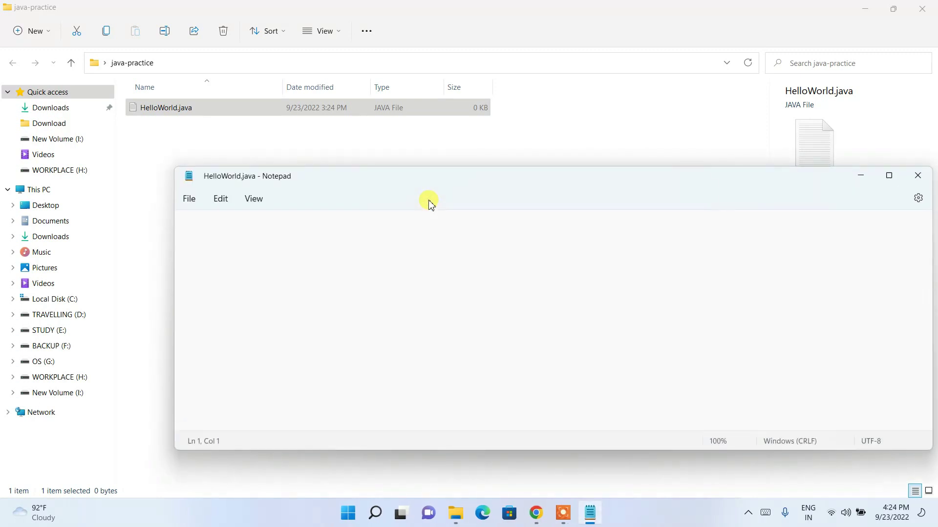
type("class")
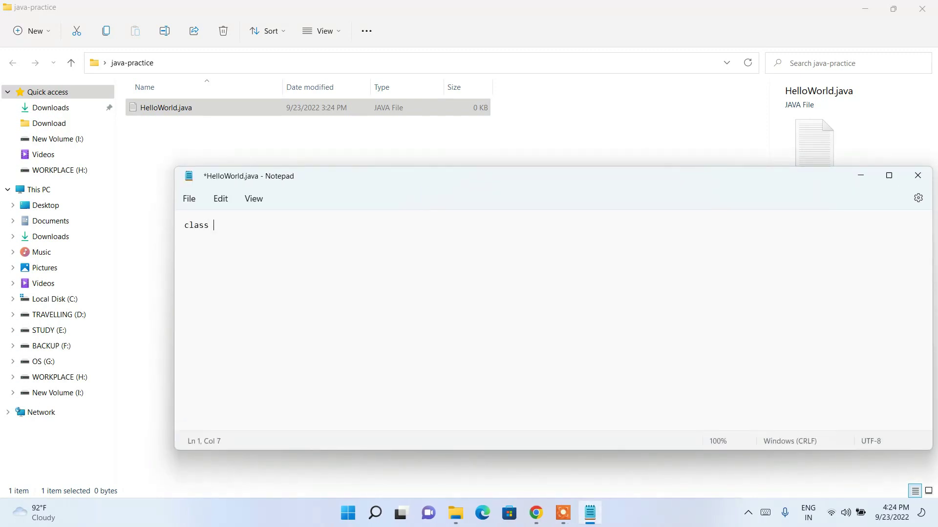
type(" Hello")
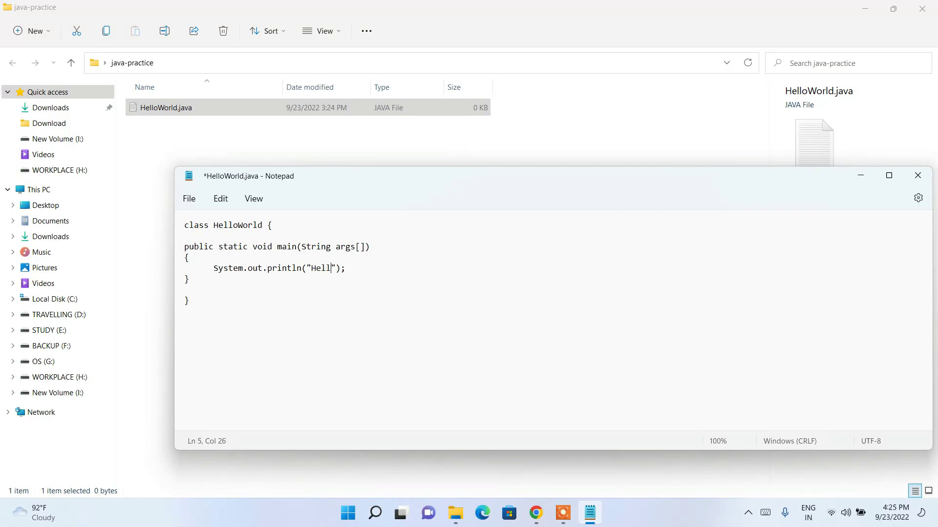
type("Worl")
type("d!!")
left_click(189, 198)
left_click(195, 279)
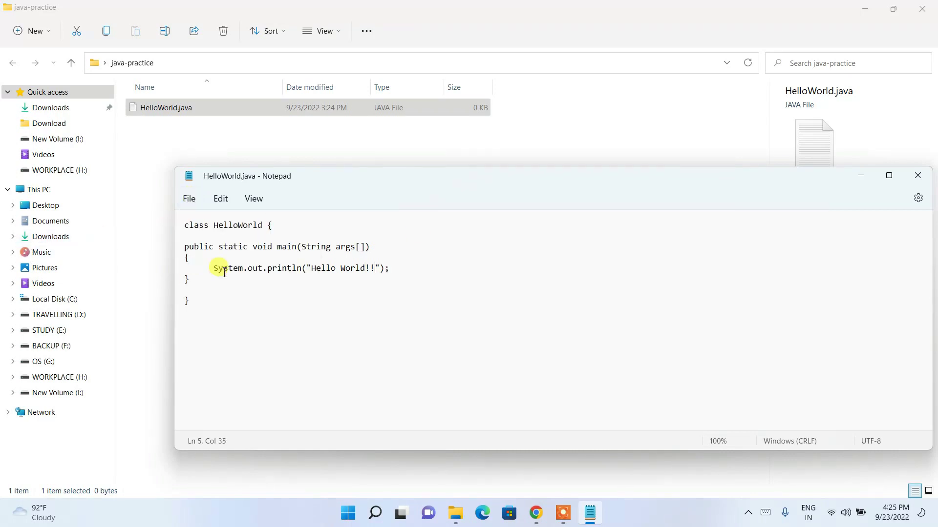
left_click(865, 176)
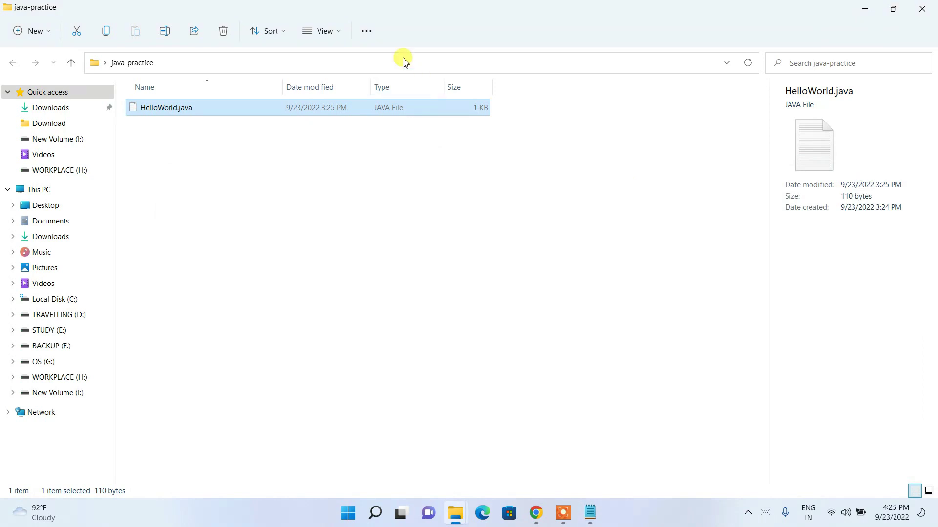
Open Command Prompt in the java-practice folder by entering cmd in Explorer's address bar.
left_click(367, 63)
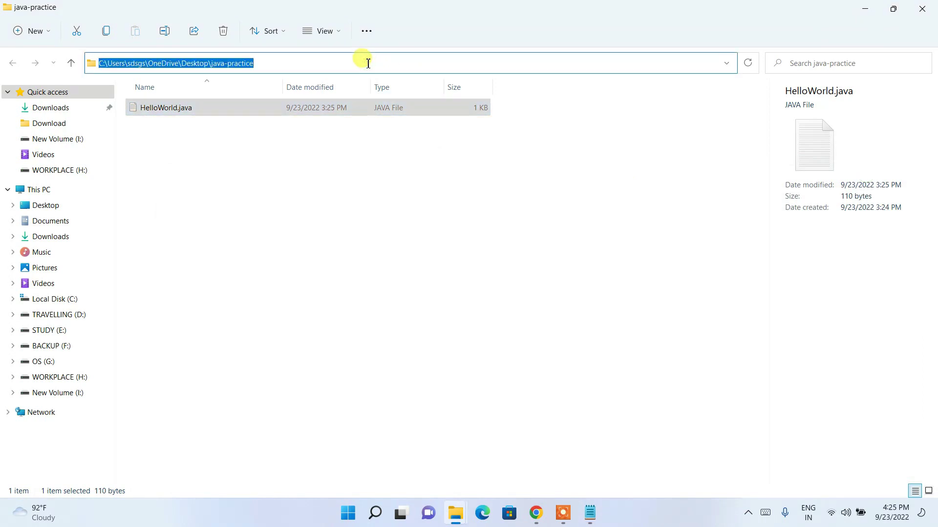
type("cmd")
double_click(270, 63)
key("Return")
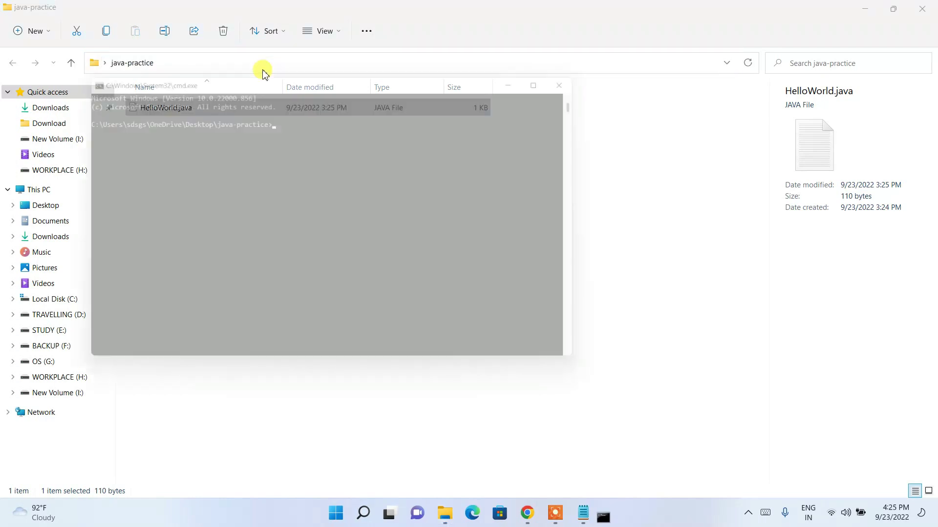
left_click_drag(278, 78, 380, 158)
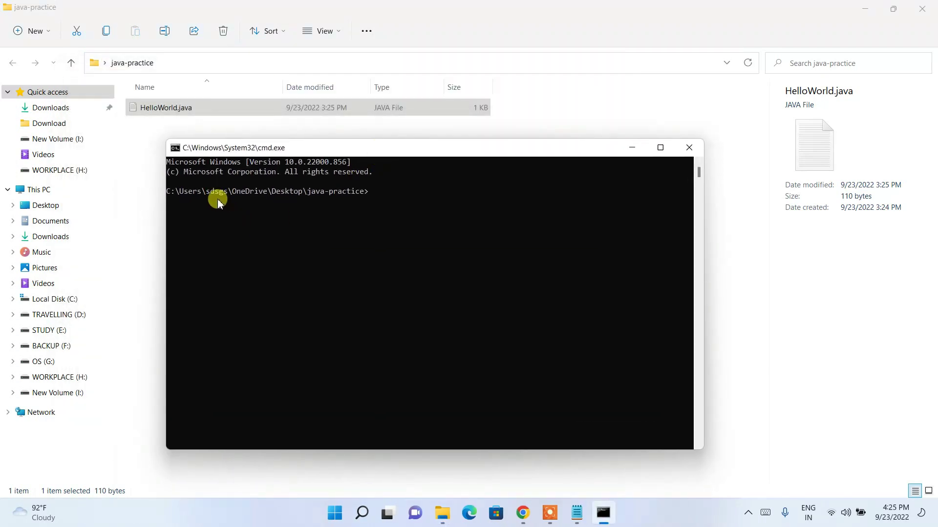
left_click_drag(206, 191, 380, 195)
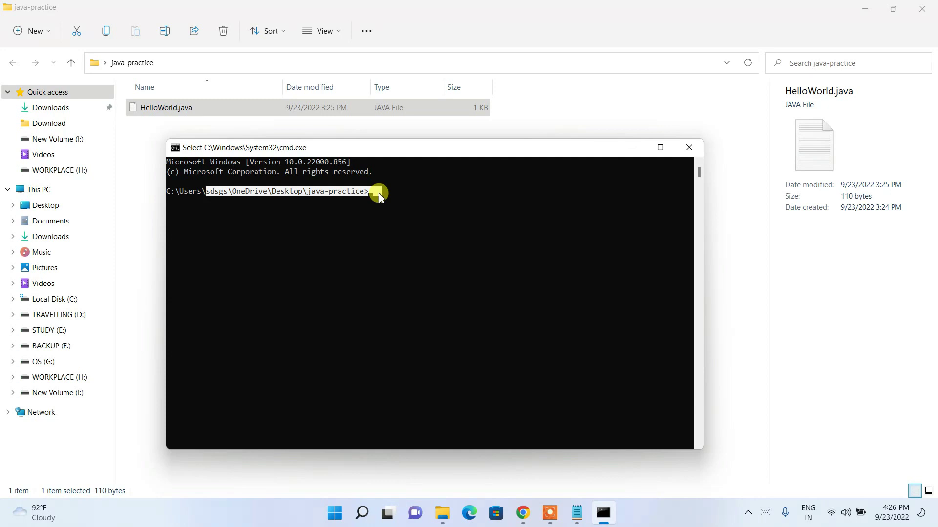
left_click(366, 214)
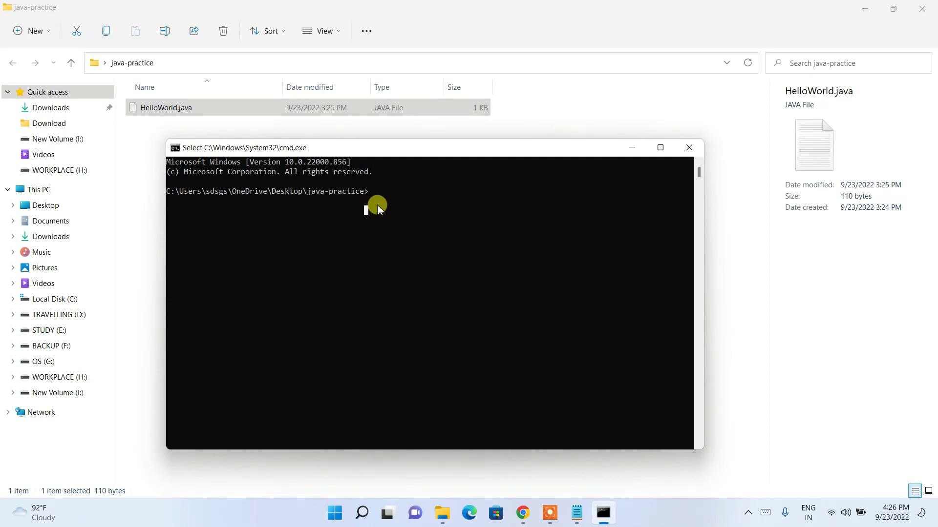
Compile the program with javac HelloWorld.java to produce HelloWorld.class.
type("javac HelloWor")
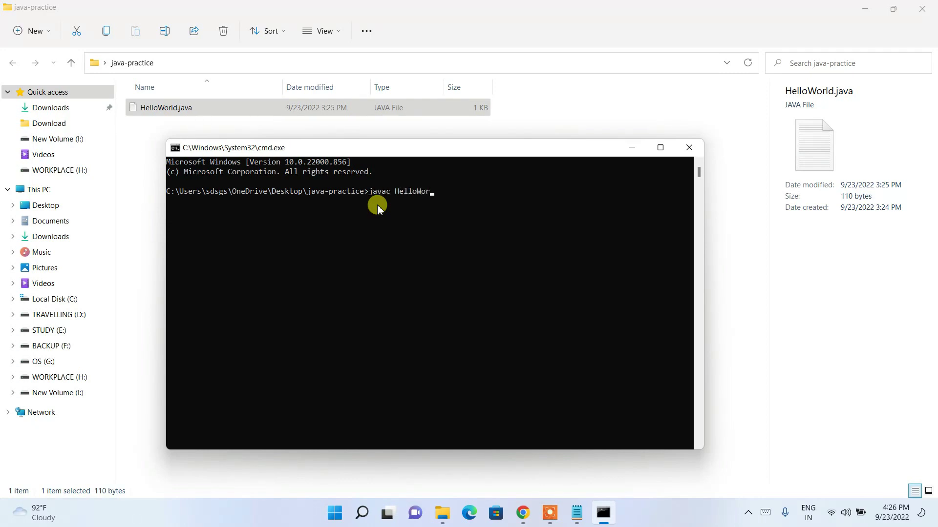
type("ld.java")
key("Return")
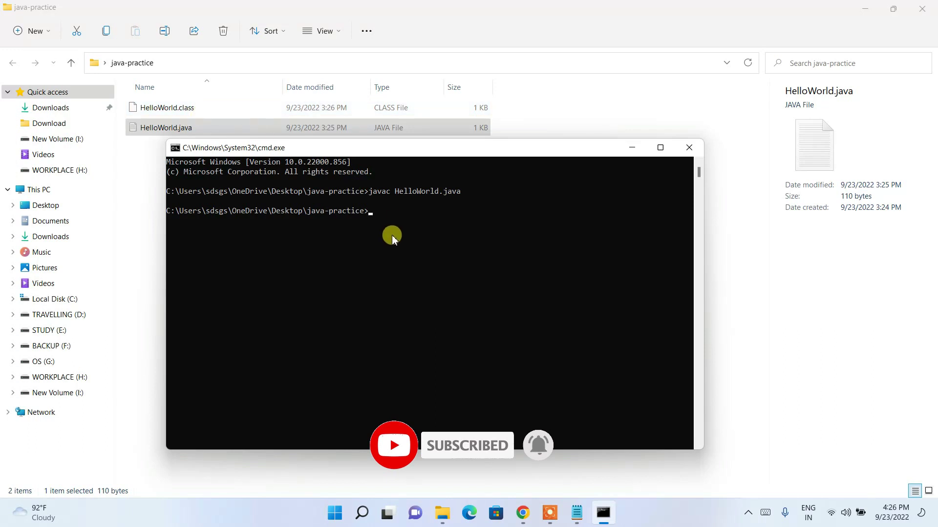
type("java")
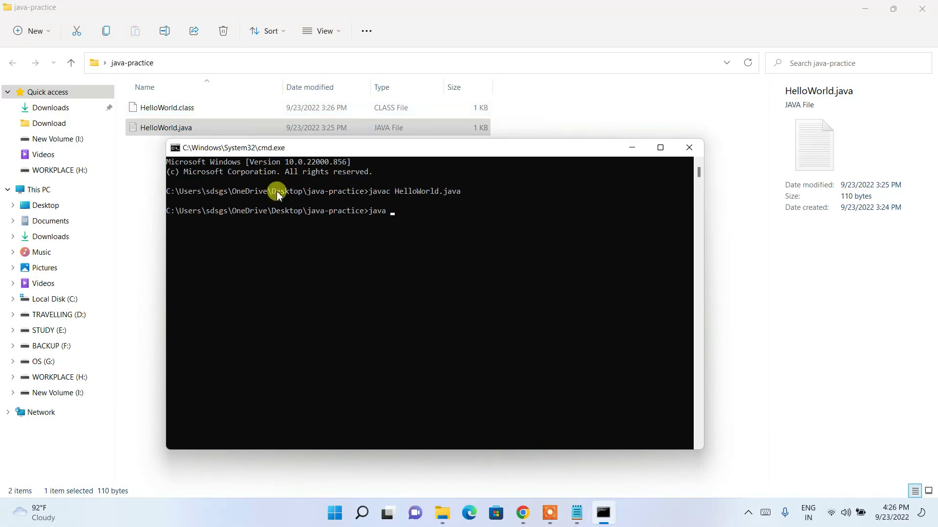
type(" He")
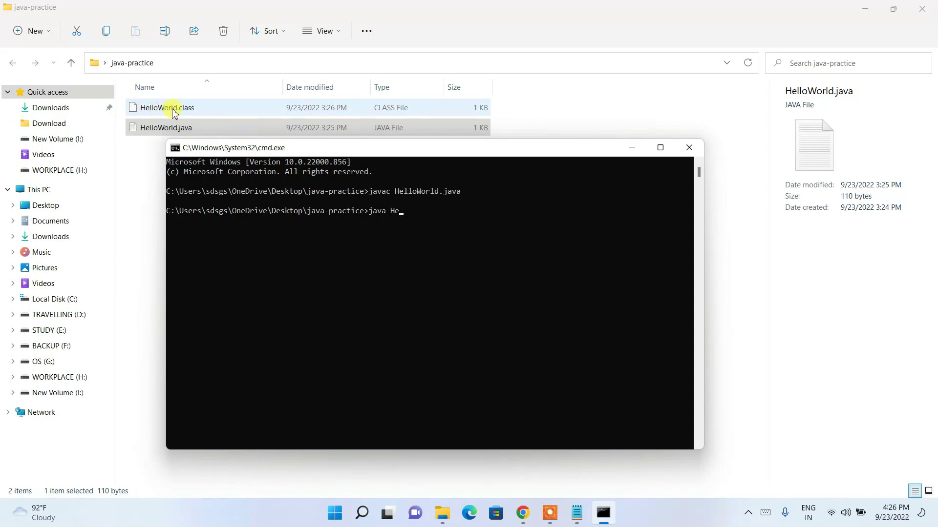
type("lloWorld")
Run java HelloWorld and highlight the printed Hello World!! output.
key("Return")
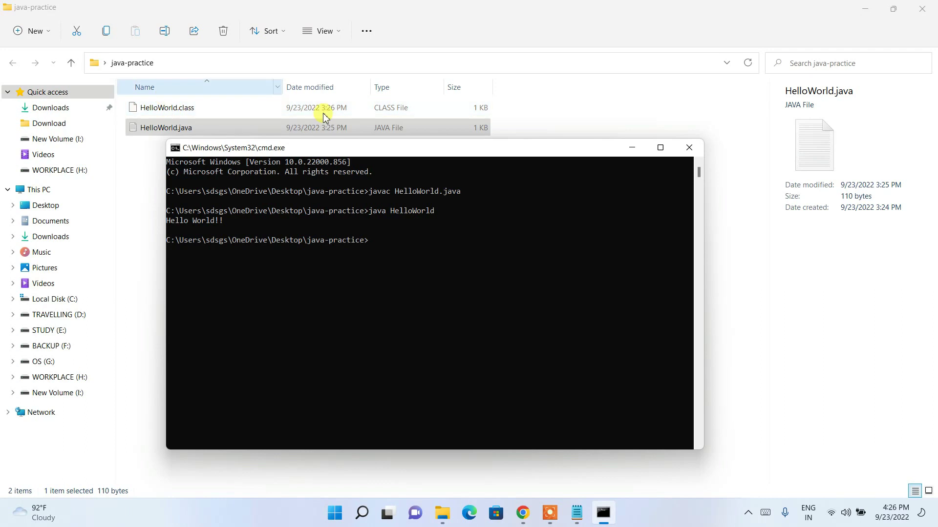
left_click_drag(239, 222, 164, 223)
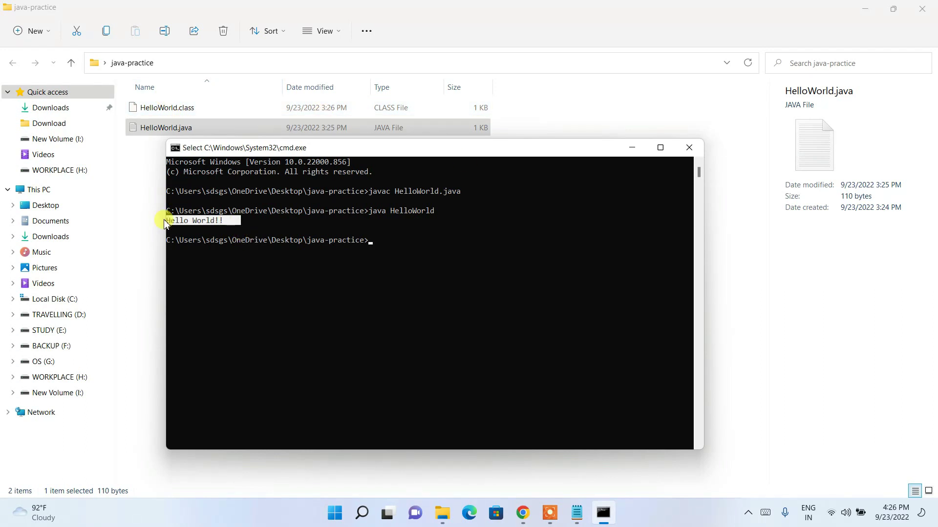